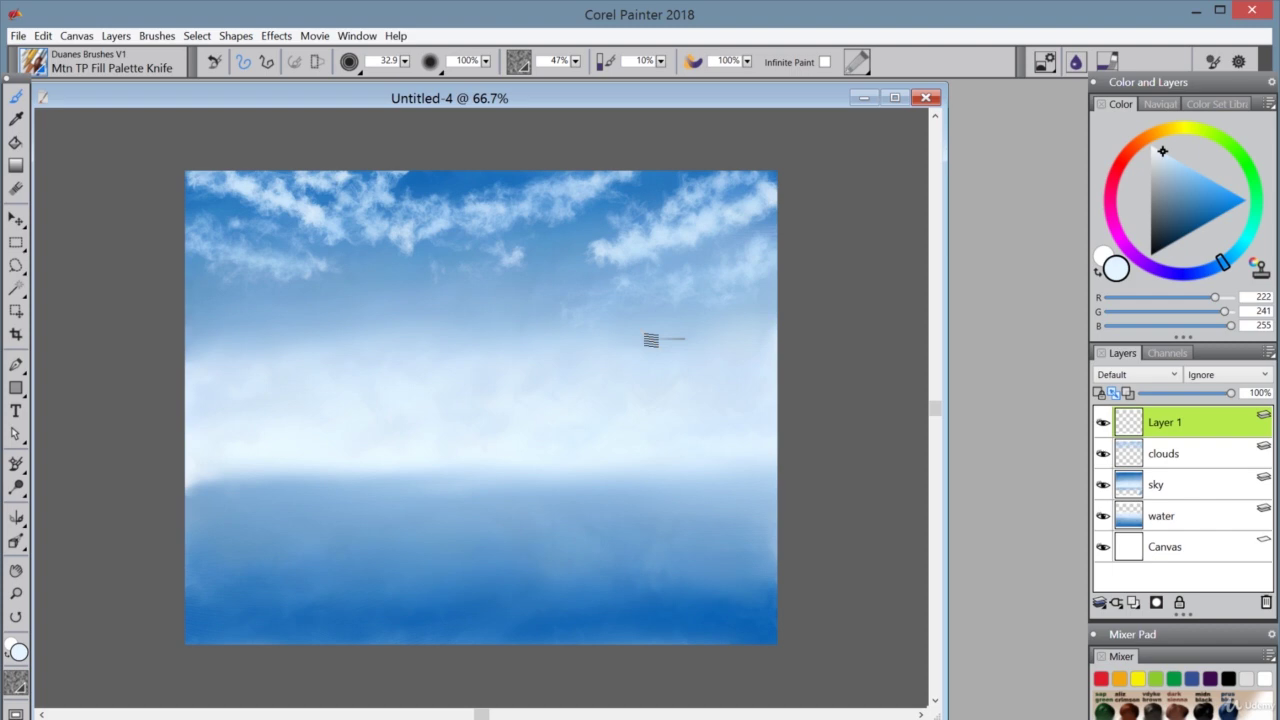
# Set the paint colour to dark blue-grey (R 24, G 39, B 50) and the brush size to 55.8
pyautogui.click(1176, 228)
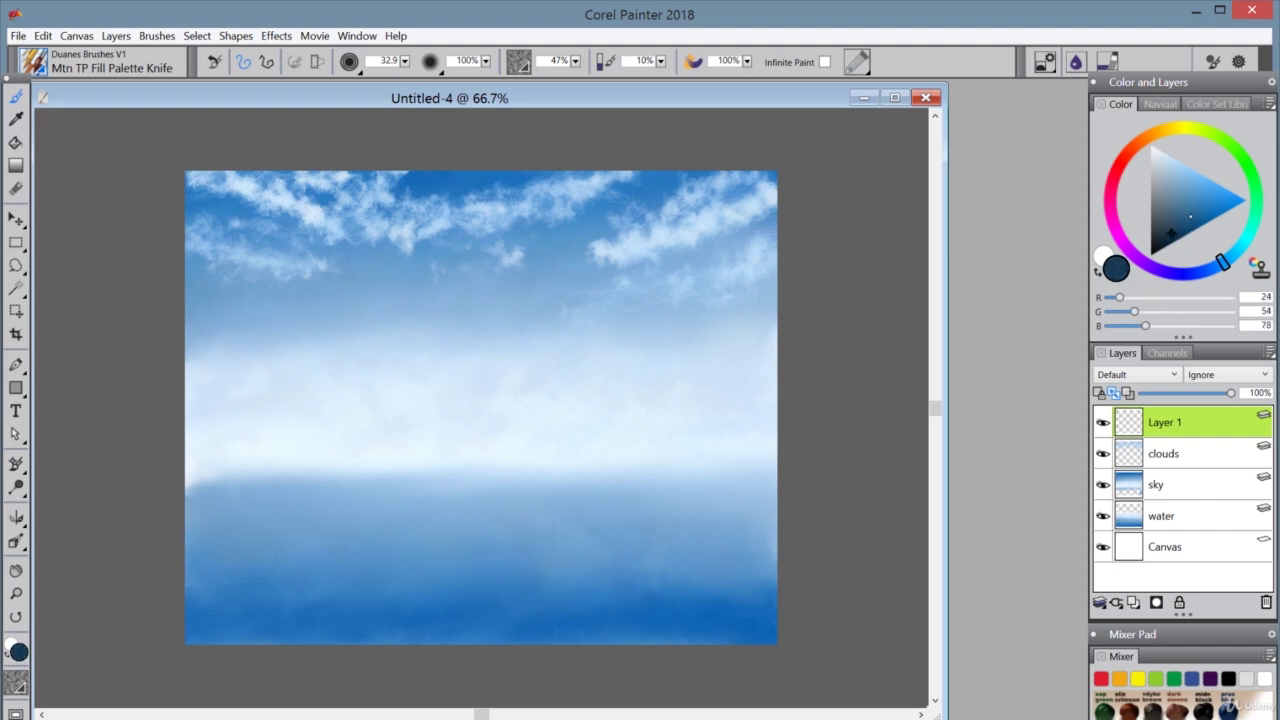
pyautogui.click(1171, 241)
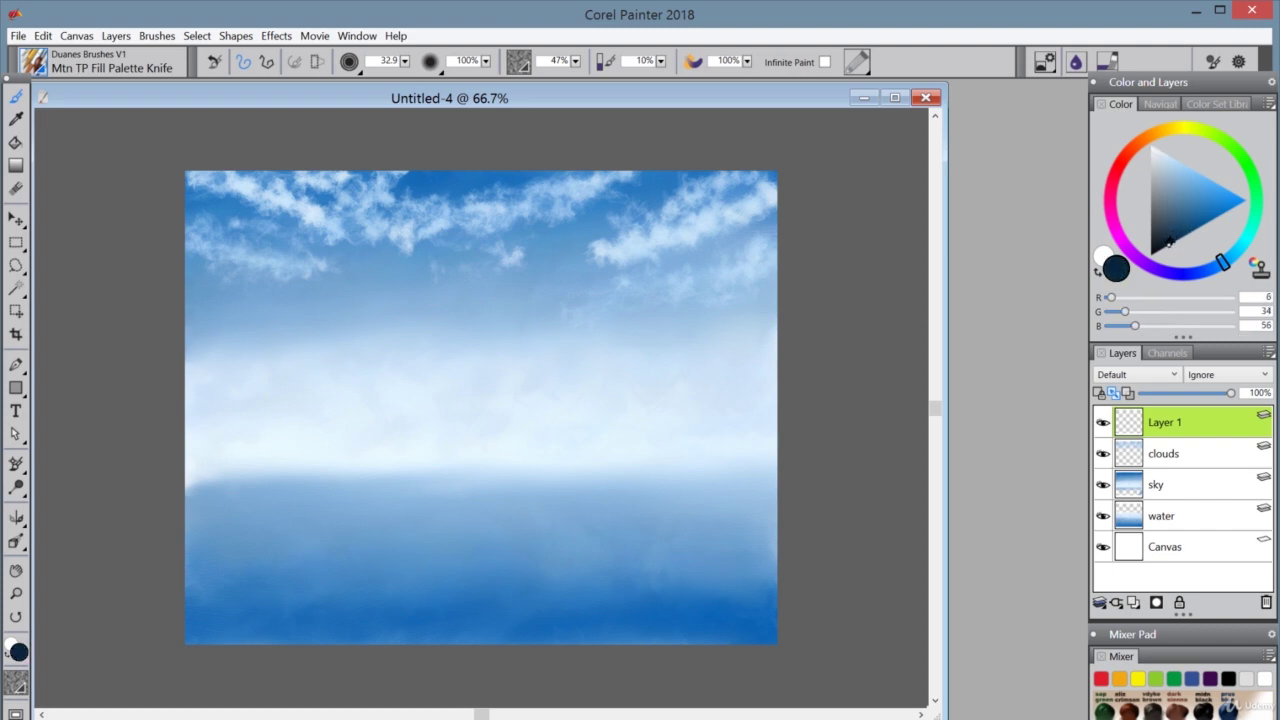
pyautogui.click(1161, 239)
pyautogui.rightClick(1161, 240)
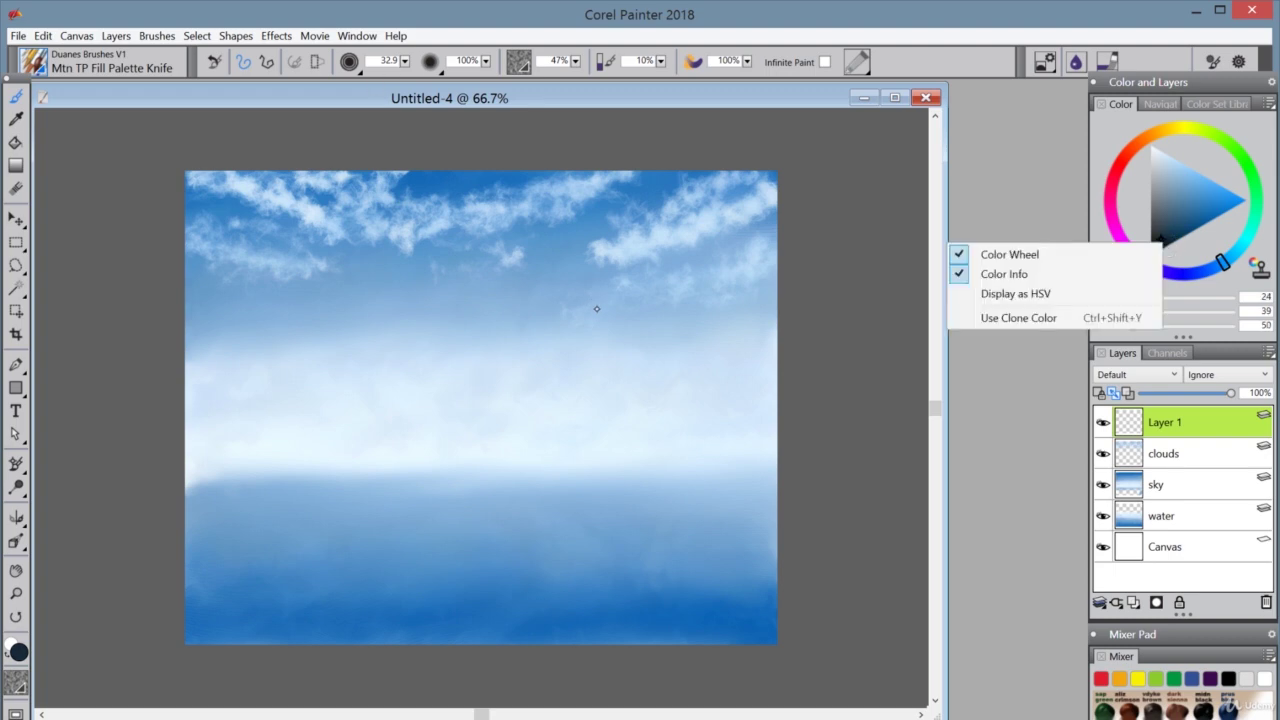
pyautogui.click(1020, 180)
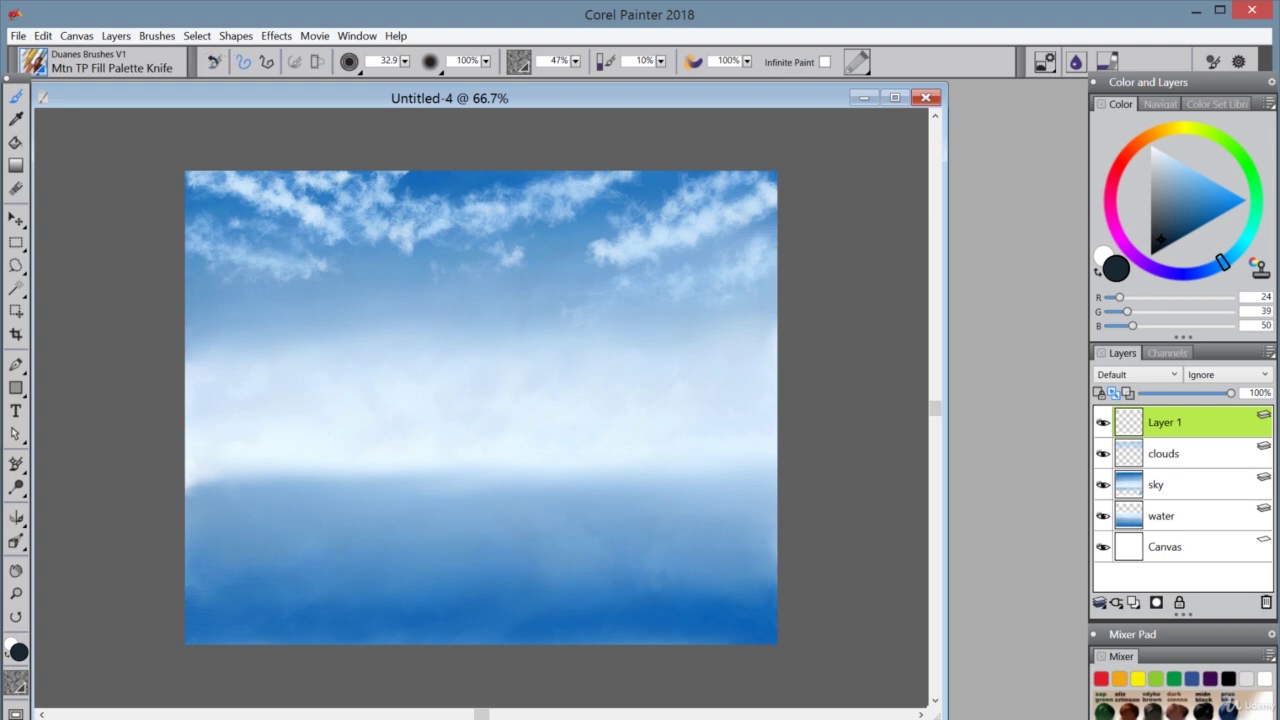
pyautogui.click(404, 61)
pyautogui.moveTo(230, 74); pyautogui.dragTo(262, 74)
# Paint a dark range of three mountain peaks across the bright horizon with the Mtn TP Fill Palette Knife
pyautogui.moveTo(680, 335)
pyautogui.mouseDown()
pyautogui.moveTo(763, 387)
pyautogui.moveTo(785, 384)
pyautogui.moveTo(760, 386)
pyautogui.moveTo(790, 400)
pyautogui.mouseUp()
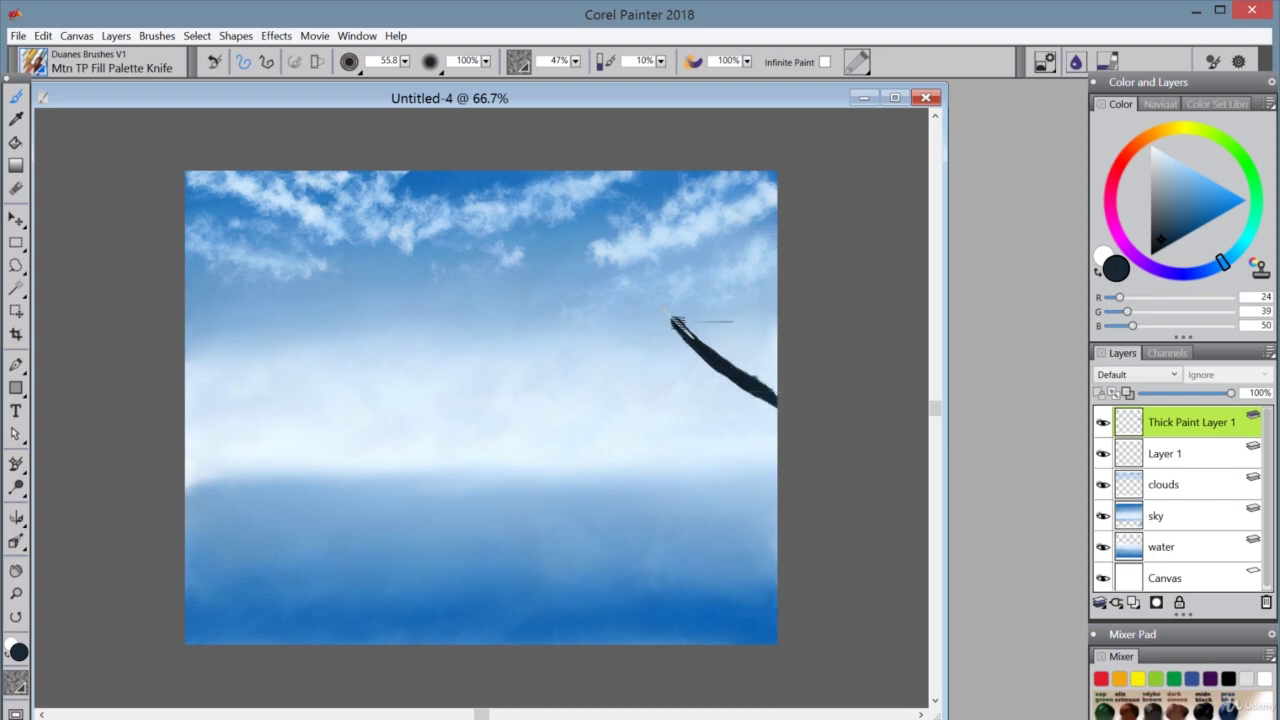
pyautogui.moveTo(676, 322); pyautogui.dragTo(565, 382)
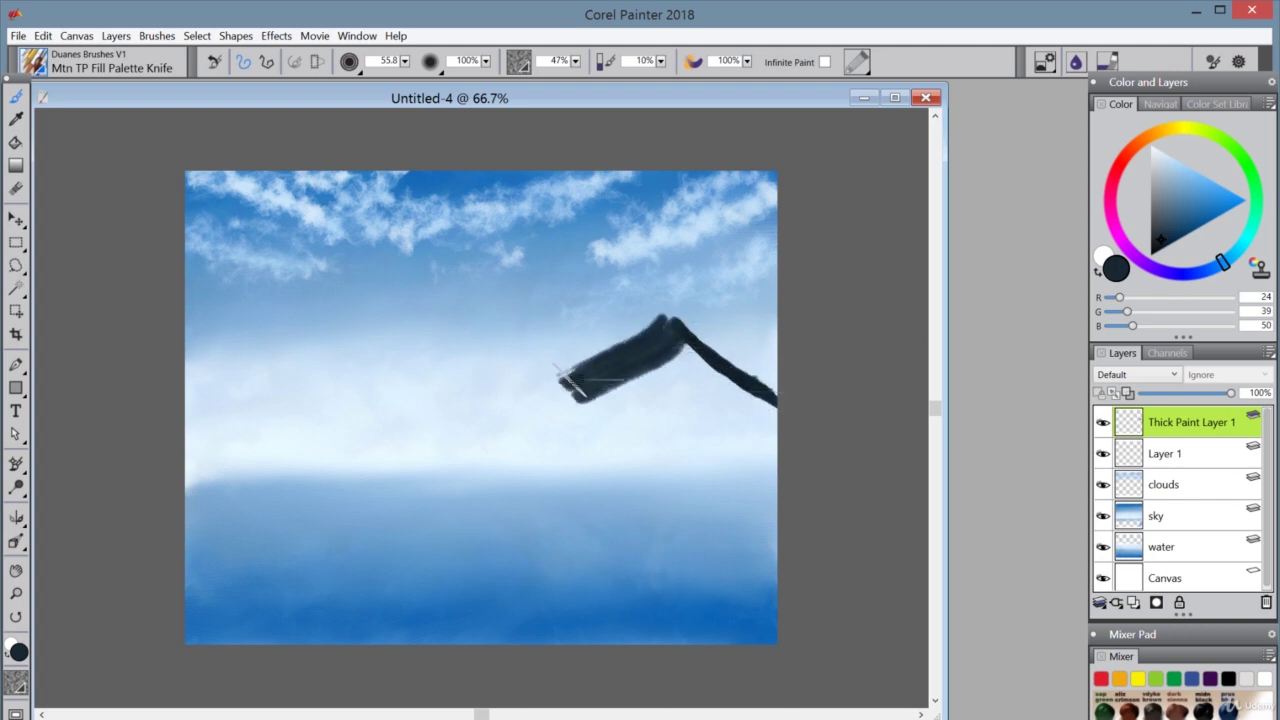
pyautogui.moveTo(686, 333)
pyautogui.mouseDown()
pyautogui.moveTo(630, 385)
pyautogui.moveTo(700, 353)
pyautogui.moveTo(660, 381)
pyautogui.mouseUp()
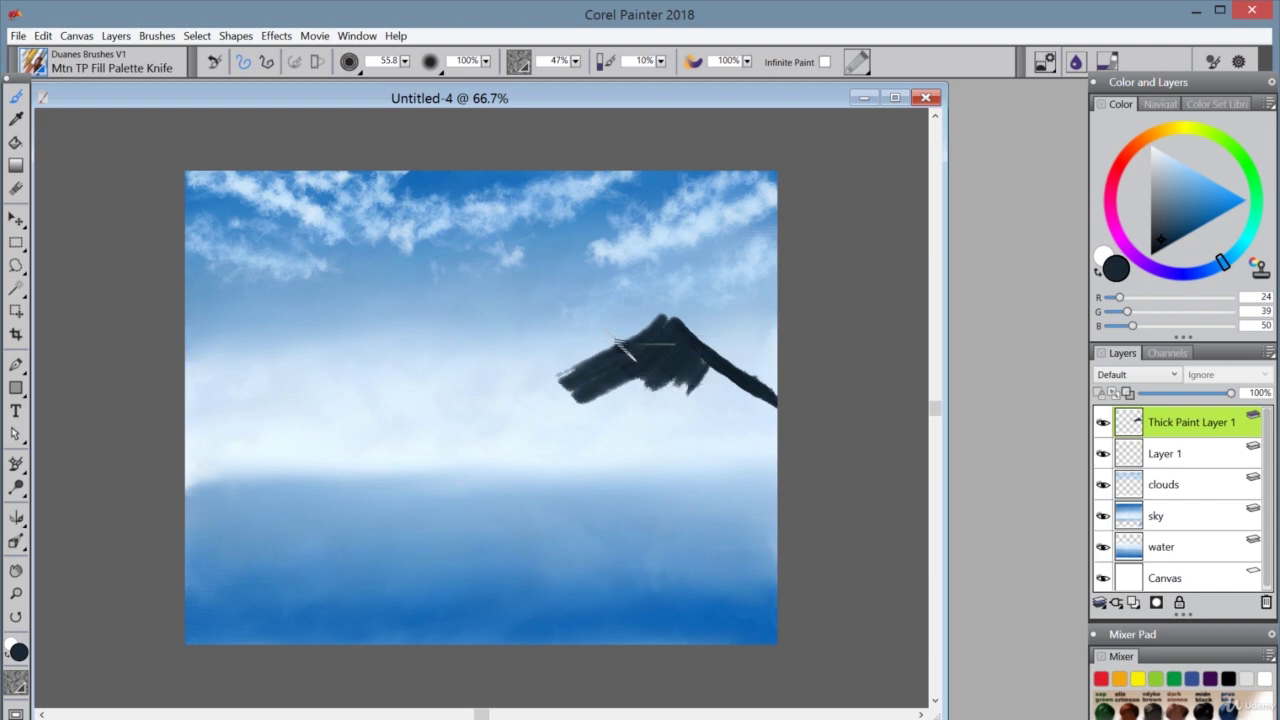
pyautogui.moveTo(615, 357)
pyautogui.mouseDown()
pyautogui.moveTo(578, 360)
pyautogui.moveTo(470, 300)
pyautogui.moveTo(450, 330)
pyautogui.moveTo(485, 310)
pyautogui.moveTo(430, 350)
pyautogui.moveTo(503, 310)
pyautogui.moveTo(428, 354)
pyautogui.moveTo(515, 320)
pyautogui.moveTo(492, 342)
pyautogui.moveTo(525, 312)
pyautogui.moveTo(493, 292)
pyautogui.moveTo(432, 352)
pyautogui.moveTo(500, 357)
pyautogui.moveTo(548, 340)
pyautogui.moveTo(525, 352)
pyautogui.moveTo(580, 357)
pyautogui.moveTo(530, 397)
pyautogui.moveTo(580, 369)
pyautogui.moveTo(525, 394)
pyautogui.moveTo(500, 340)
pyautogui.moveTo(413, 384)
pyautogui.moveTo(463, 332)
pyautogui.moveTo(305, 402)
pyautogui.moveTo(325, 314)
pyautogui.moveTo(305, 287)
pyautogui.moveTo(285, 287)
pyautogui.moveTo(162, 396)
pyautogui.mouseUp()
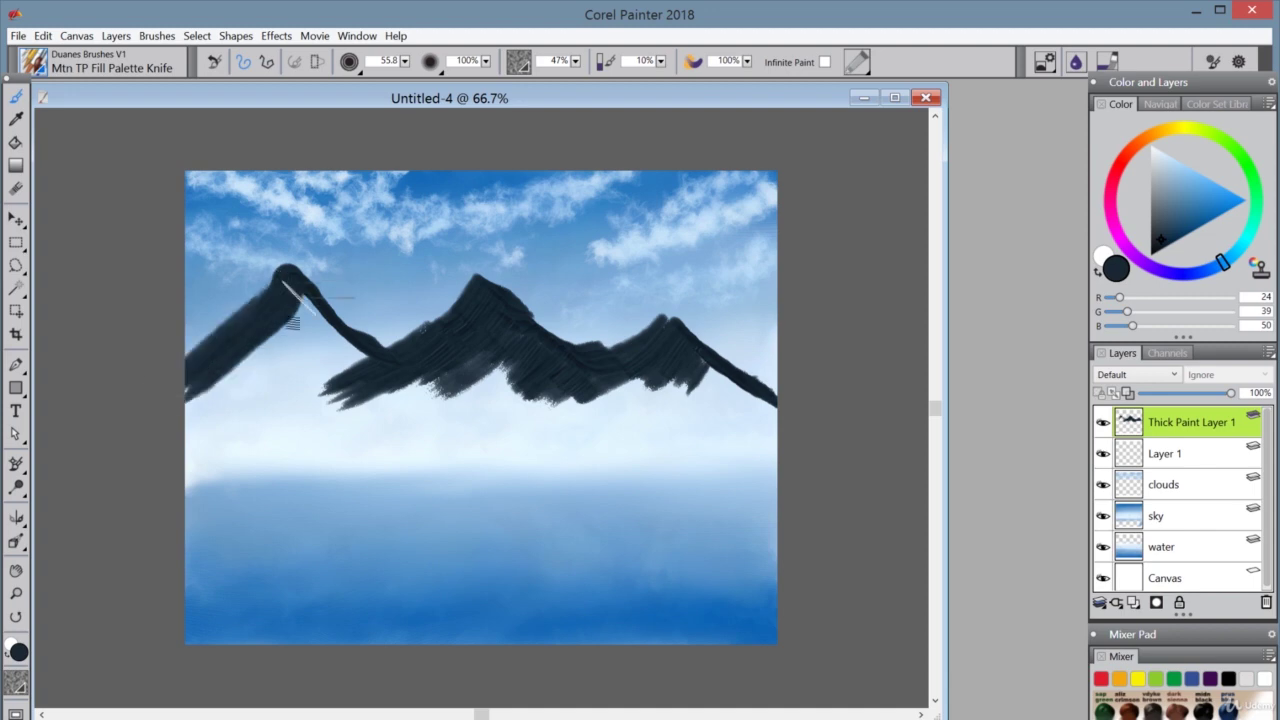
pyautogui.moveTo(299, 298)
pyautogui.mouseDown()
pyautogui.moveTo(274, 330)
pyautogui.moveTo(304, 323)
pyautogui.moveTo(307, 302)
pyautogui.moveTo(312, 346)
pyautogui.moveTo(322, 324)
pyautogui.moveTo(358, 356)
pyautogui.moveTo(327, 372)
pyautogui.moveTo(340, 331)
pyautogui.moveTo(304, 316)
pyautogui.moveTo(306, 284)
pyautogui.moveTo(268, 340)
pyautogui.moveTo(205, 399)
pyautogui.moveTo(198, 390)
pyautogui.moveTo(335, 341)
pyautogui.moveTo(267, 400)
pyautogui.mouseUp()
pyautogui.moveTo(706, 362); pyautogui.dragTo(735, 390)
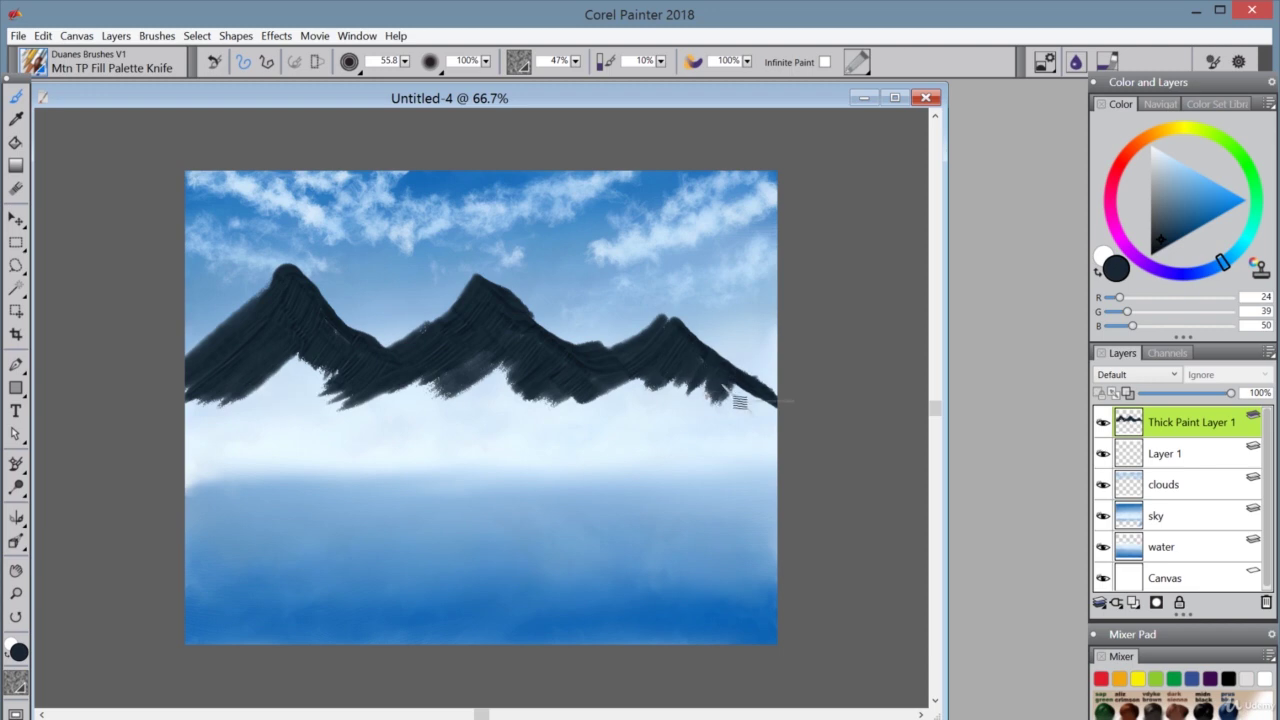
# Smooth the mountain paint with the Mtn TP Blender and pull the range's lower edges downward along the slopes
pyautogui.click(28, 50)
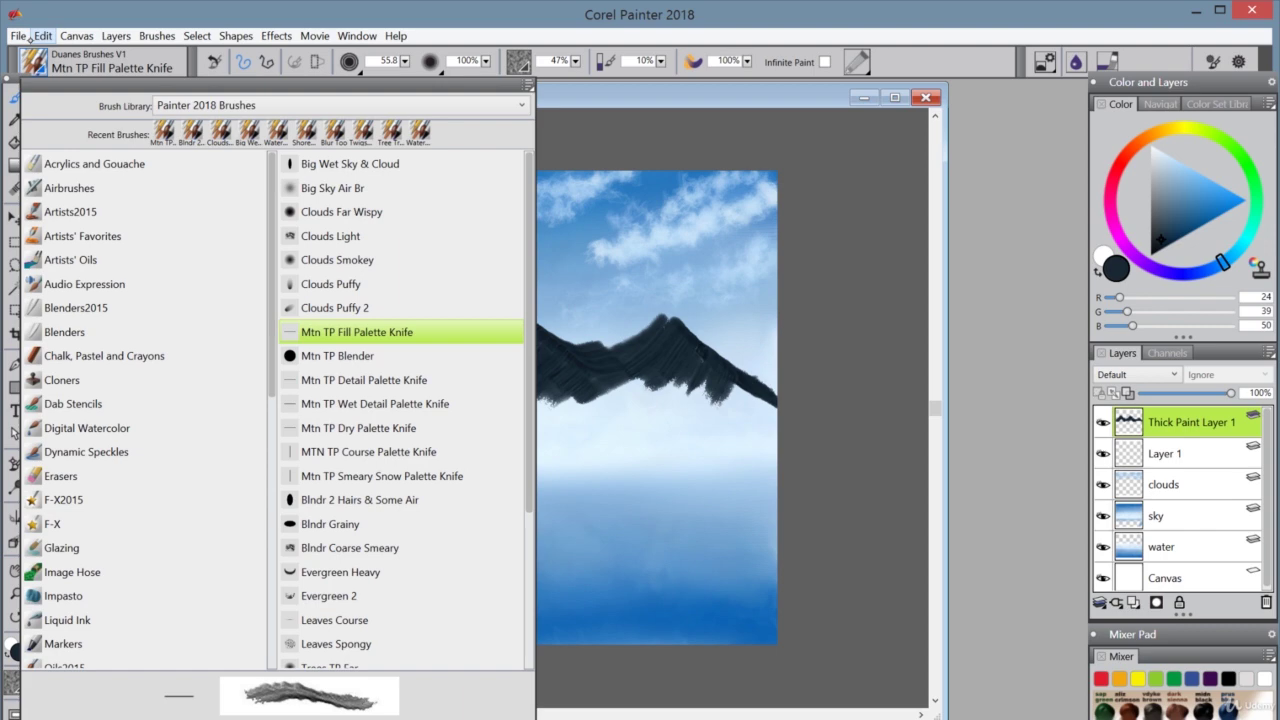
pyautogui.click(350, 357)
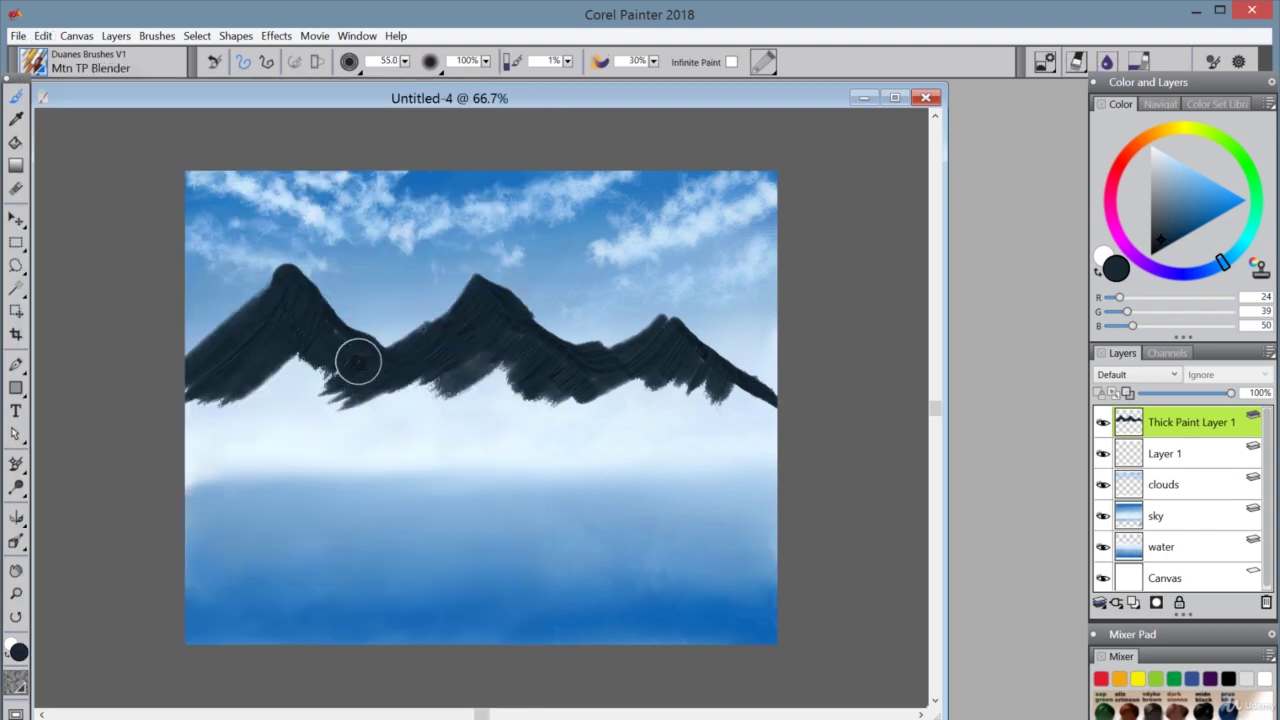
pyautogui.moveTo(663, 340)
pyautogui.mouseDown()
pyautogui.moveTo(756, 417)
pyautogui.moveTo(791, 416)
pyautogui.moveTo(664, 346)
pyautogui.moveTo(794, 417)
pyautogui.moveTo(739, 412)
pyautogui.moveTo(661, 362)
pyautogui.moveTo(741, 429)
pyautogui.moveTo(638, 351)
pyautogui.moveTo(720, 426)
pyautogui.moveTo(637, 370)
pyautogui.moveTo(691, 432)
pyautogui.moveTo(498, 293)
pyautogui.moveTo(599, 381)
pyautogui.moveTo(675, 421)
pyautogui.moveTo(493, 308)
pyautogui.moveTo(638, 436)
pyautogui.moveTo(562, 356)
pyautogui.moveTo(495, 321)
pyautogui.moveTo(502, 354)
pyautogui.moveTo(631, 416)
pyautogui.moveTo(464, 336)
pyautogui.moveTo(382, 366)
pyautogui.moveTo(300, 317)
pyautogui.moveTo(389, 347)
pyautogui.moveTo(483, 321)
pyautogui.moveTo(484, 304)
pyautogui.moveTo(357, 398)
pyautogui.moveTo(494, 318)
pyautogui.moveTo(381, 414)
pyautogui.moveTo(410, 379)
pyautogui.moveTo(510, 326)
pyautogui.moveTo(436, 407)
pyautogui.moveTo(523, 327)
pyautogui.moveTo(452, 425)
pyautogui.moveTo(514, 365)
pyautogui.moveTo(513, 391)
pyautogui.moveTo(457, 455)
pyautogui.moveTo(513, 354)
pyautogui.moveTo(448, 445)
pyautogui.moveTo(538, 361)
pyautogui.moveTo(520, 455)
pyautogui.moveTo(542, 359)
pyautogui.moveTo(518, 438)
pyautogui.moveTo(586, 367)
pyautogui.moveTo(575, 435)
pyautogui.moveTo(559, 374)
pyautogui.moveTo(573, 425)
pyautogui.moveTo(589, 366)
pyautogui.moveTo(659, 418)
pyautogui.moveTo(657, 401)
pyautogui.moveTo(593, 440)
pyautogui.moveTo(651, 371)
pyautogui.moveTo(720, 409)
pyautogui.moveTo(423, 391)
pyautogui.moveTo(429, 367)
pyautogui.moveTo(351, 371)
pyautogui.moveTo(286, 283)
pyautogui.moveTo(366, 366)
pyautogui.moveTo(283, 286)
pyautogui.moveTo(179, 384)
pyautogui.moveTo(289, 289)
pyautogui.moveTo(171, 443)
pyautogui.moveTo(253, 424)
pyautogui.moveTo(331, 346)
pyautogui.moveTo(260, 406)
pyautogui.moveTo(267, 437)
pyautogui.moveTo(354, 360)
pyautogui.moveTo(314, 366)
pyautogui.moveTo(194, 457)
pyautogui.moveTo(285, 377)
pyautogui.moveTo(323, 423)
pyautogui.moveTo(257, 451)
pyautogui.moveTo(306, 380)
pyautogui.moveTo(234, 383)
pyautogui.moveTo(123, 463)
pyautogui.moveTo(184, 405)
pyautogui.moveTo(477, 314)
pyautogui.moveTo(477, 297)
pyautogui.moveTo(429, 337)
pyautogui.moveTo(269, 410)
pyautogui.mouseUp()
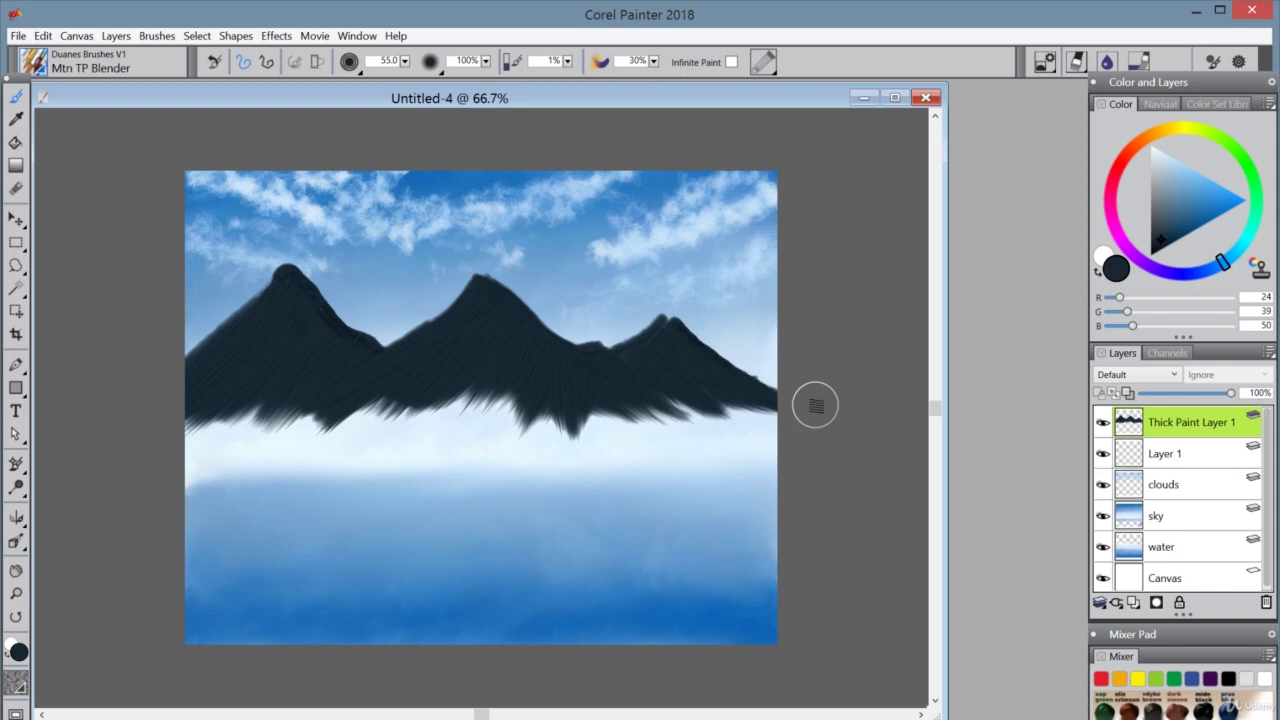
# Delete the empty Layer 1 beneath the mountains and add a new layer above Thick Paint Layer 1
pyautogui.click(1208, 452)
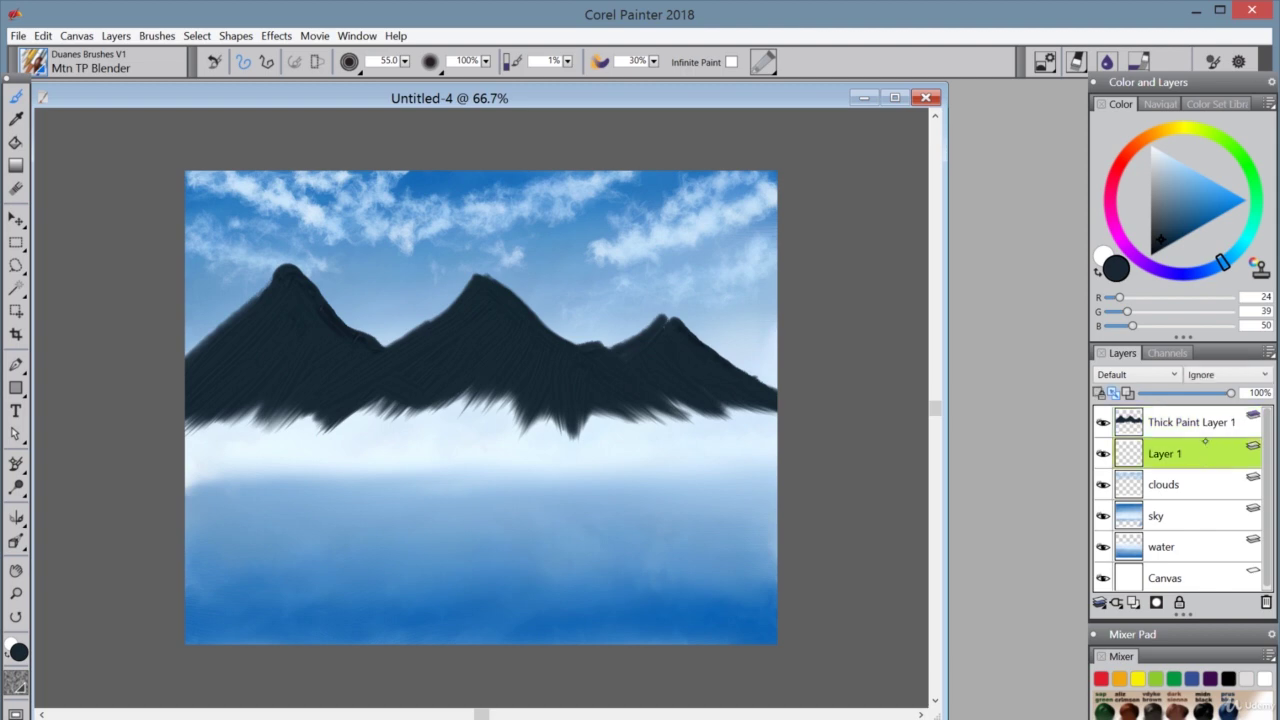
pyautogui.click(1265, 602)
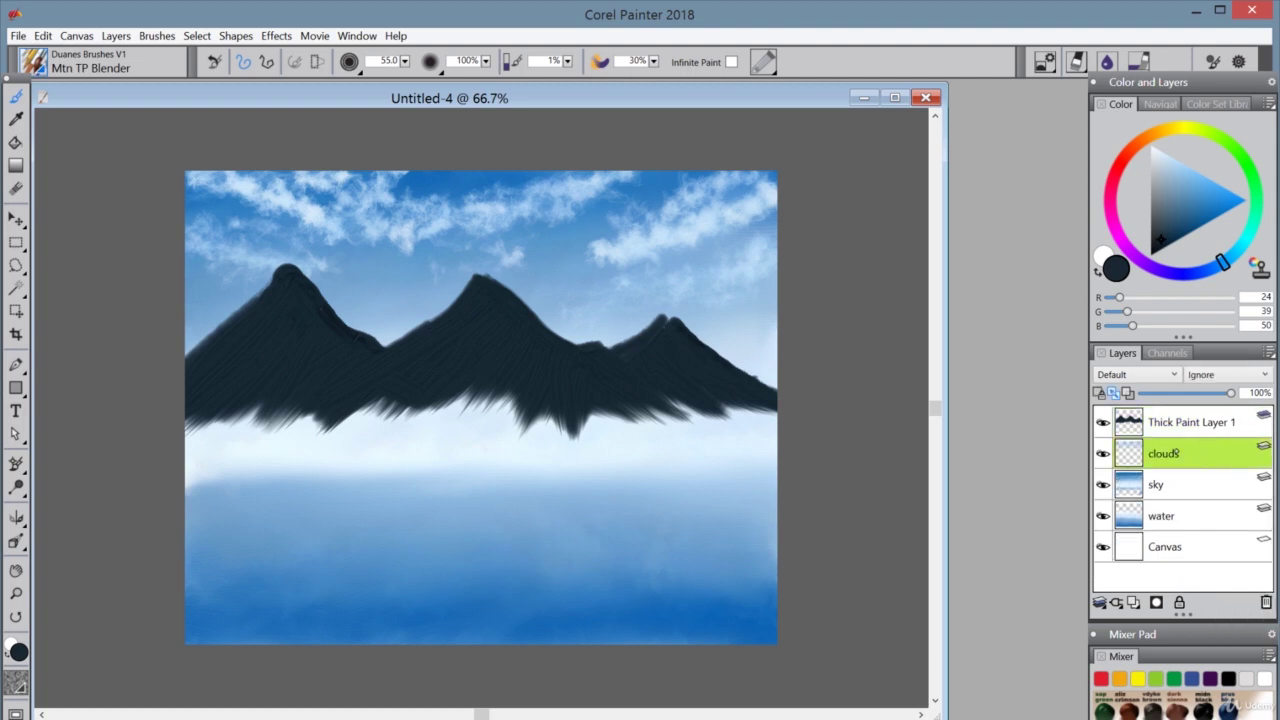
pyautogui.click(1193, 410)
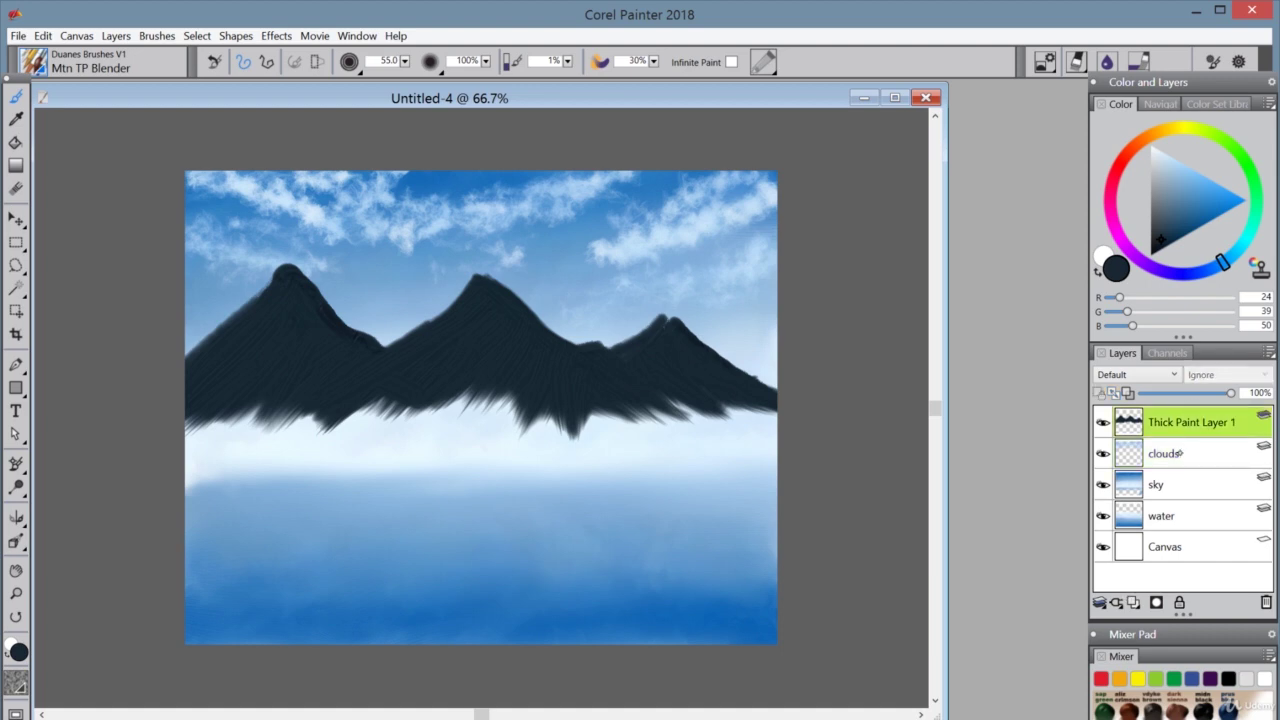
pyautogui.hotkey('ctrl', 'shift', 'n')
# Blend the mountain bases into the mist on a new layer directly above Thick Paint Layer 1, using Blndr 2 Hairs & Some Air at size 60.5
pyautogui.click(1186, 445)
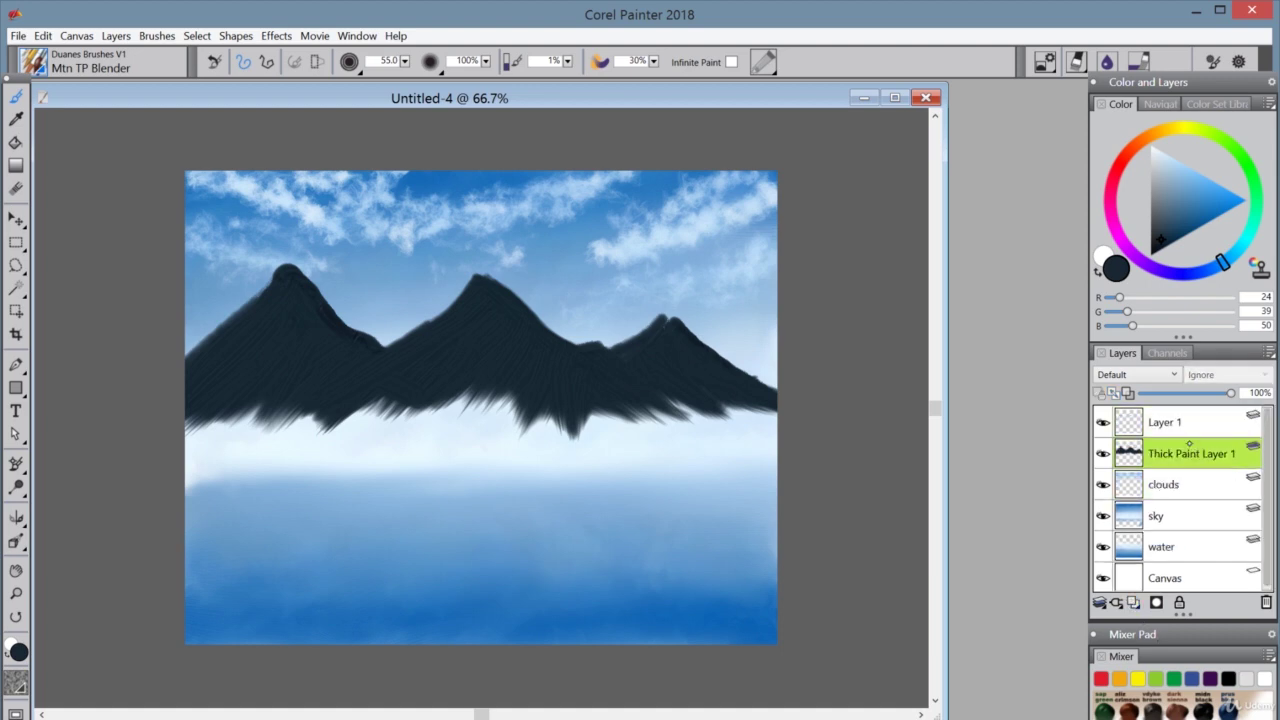
pyautogui.click(34, 62)
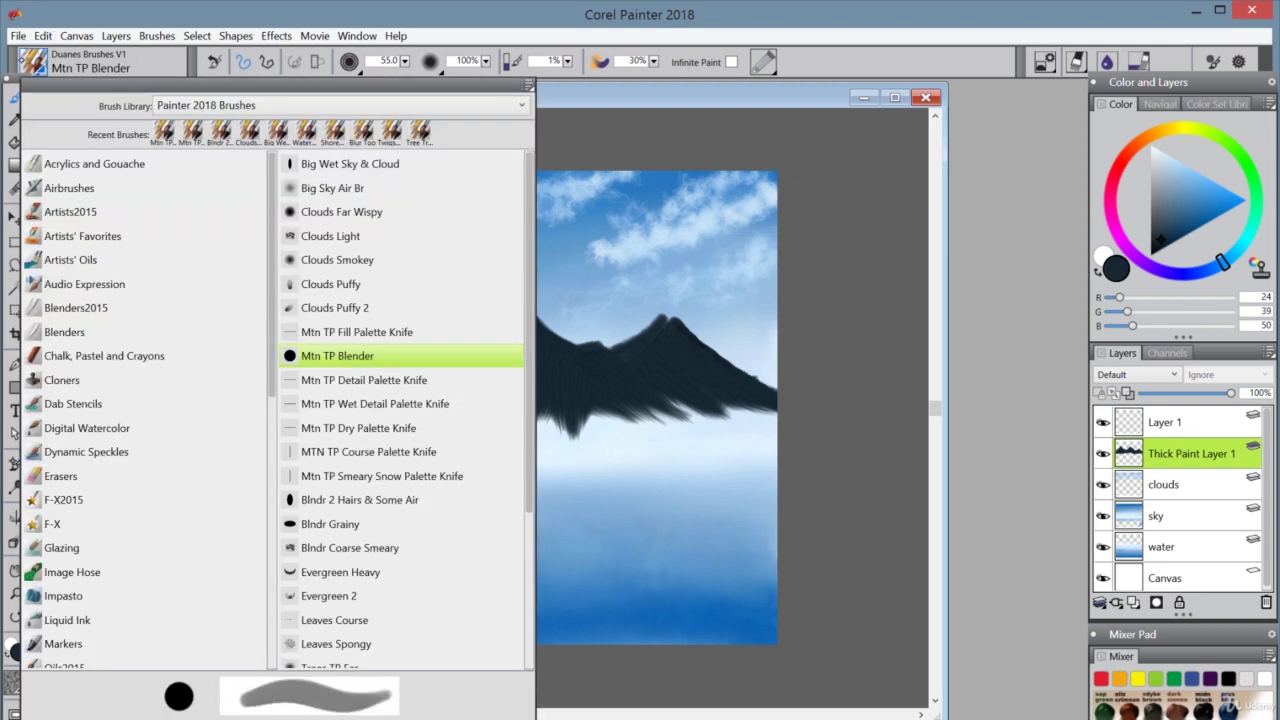
pyautogui.click(389, 500)
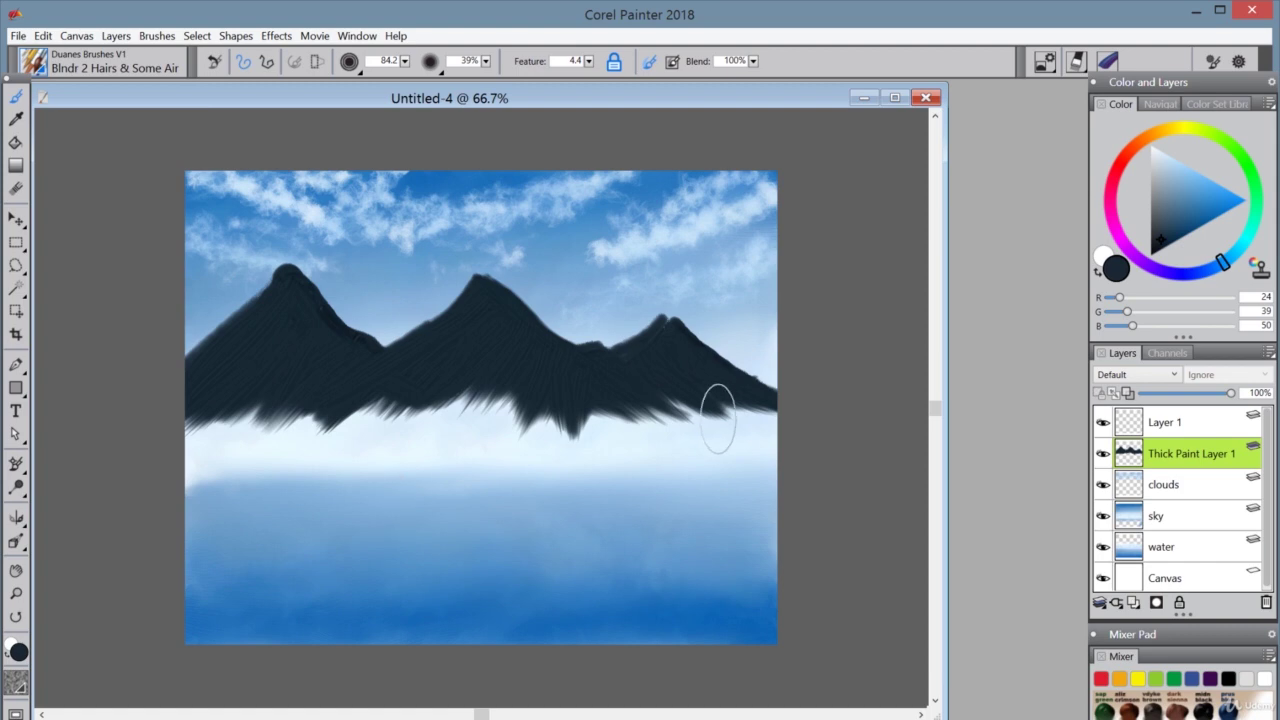
pyautogui.hotkey('ctrl', 'shift', 'n')
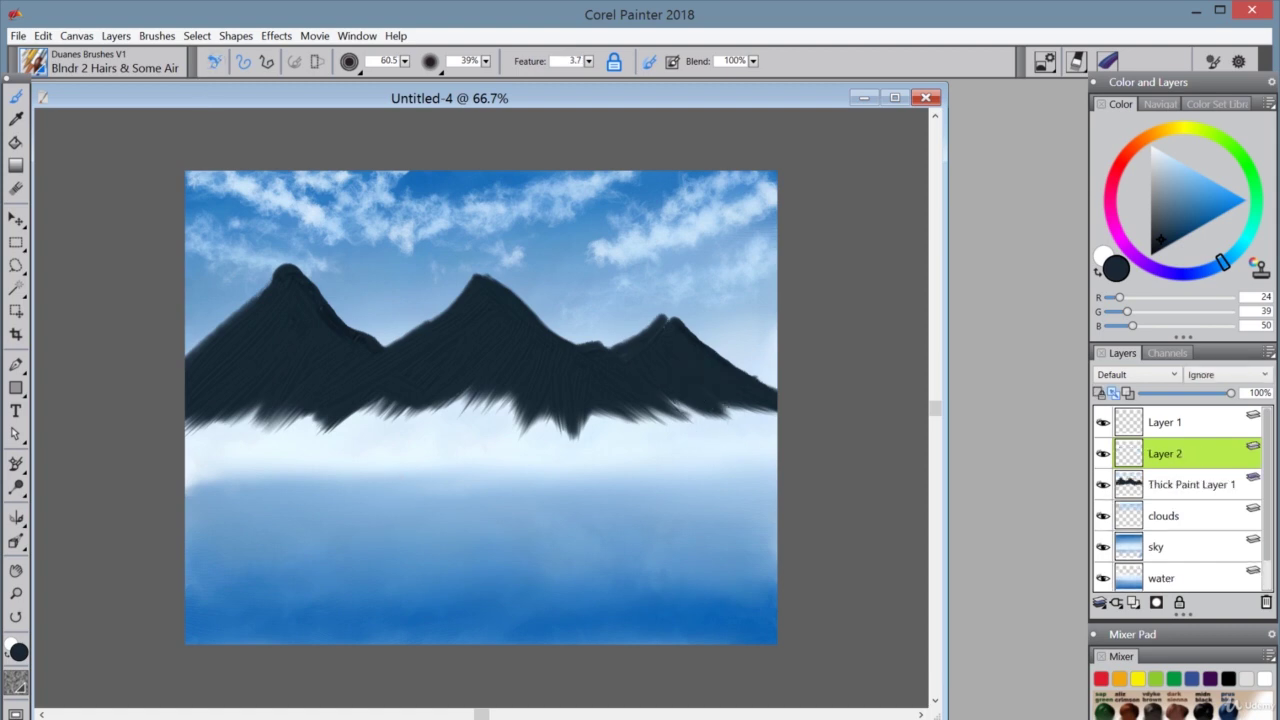
pyautogui.moveTo(739, 414)
pyautogui.mouseDown()
pyautogui.moveTo(789, 420)
pyautogui.moveTo(728, 395)
pyautogui.moveTo(773, 421)
pyautogui.moveTo(764, 430)
pyautogui.moveTo(671, 401)
pyautogui.moveTo(724, 436)
pyautogui.moveTo(680, 414)
pyautogui.moveTo(730, 433)
pyautogui.moveTo(671, 391)
pyautogui.moveTo(738, 421)
pyautogui.moveTo(715, 419)
pyautogui.moveTo(732, 398)
pyautogui.moveTo(783, 422)
pyautogui.moveTo(775, 407)
pyautogui.moveTo(688, 406)
pyautogui.moveTo(723, 428)
pyautogui.moveTo(688, 428)
pyautogui.moveTo(649, 409)
pyautogui.moveTo(676, 428)
pyautogui.moveTo(635, 421)
pyautogui.moveTo(669, 449)
pyautogui.moveTo(596, 414)
pyautogui.moveTo(646, 449)
pyautogui.moveTo(572, 399)
pyautogui.moveTo(628, 454)
pyautogui.moveTo(607, 452)
pyautogui.moveTo(569, 414)
pyautogui.moveTo(594, 447)
pyautogui.moveTo(572, 436)
pyautogui.moveTo(565, 413)
pyautogui.moveTo(571, 454)
pyautogui.moveTo(544, 408)
pyautogui.moveTo(536, 446)
pyautogui.moveTo(521, 439)
pyautogui.moveTo(532, 430)
pyautogui.moveTo(519, 432)
pyautogui.moveTo(499, 385)
pyautogui.moveTo(488, 440)
pyautogui.moveTo(489, 400)
pyautogui.moveTo(467, 407)
pyautogui.moveTo(471, 425)
pyautogui.moveTo(466, 395)
pyautogui.moveTo(380, 414)
pyautogui.moveTo(417, 389)
pyautogui.moveTo(439, 390)
pyautogui.moveTo(317, 443)
pyautogui.moveTo(354, 406)
pyautogui.moveTo(200, 446)
pyautogui.moveTo(228, 395)
pyautogui.moveTo(196, 405)
pyautogui.moveTo(177, 448)
pyautogui.moveTo(260, 412)
pyautogui.moveTo(306, 412)
pyautogui.moveTo(297, 448)
pyautogui.moveTo(346, 427)
pyautogui.moveTo(366, 400)
pyautogui.moveTo(380, 409)
pyautogui.moveTo(437, 391)
pyautogui.moveTo(486, 446)
pyautogui.moveTo(531, 429)
pyautogui.moveTo(509, 460)
pyautogui.moveTo(556, 408)
pyautogui.moveTo(623, 380)
pyautogui.moveTo(697, 400)
pyautogui.moveTo(749, 386)
pyautogui.moveTo(811, 413)
pyautogui.mouseUp()
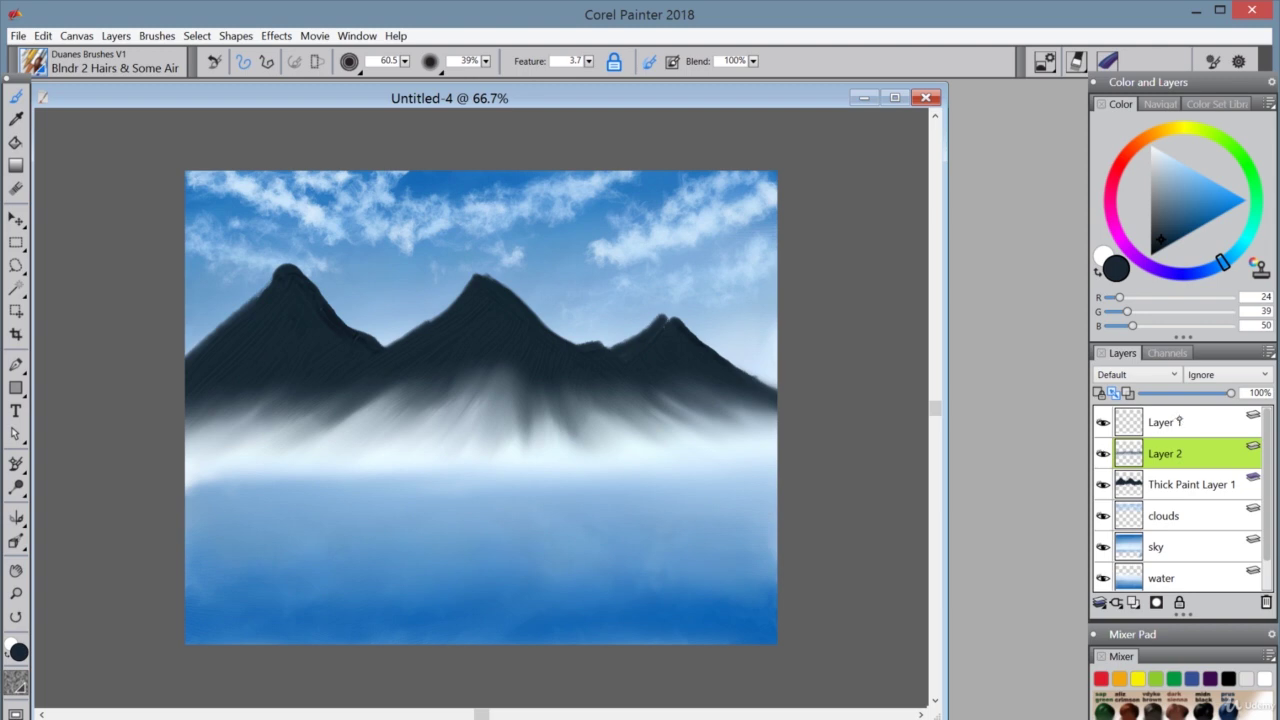
# Rename Thick Paint Layer 1 as mtn and Layer 2 as blend
pyautogui.doubleClick(1177, 483)
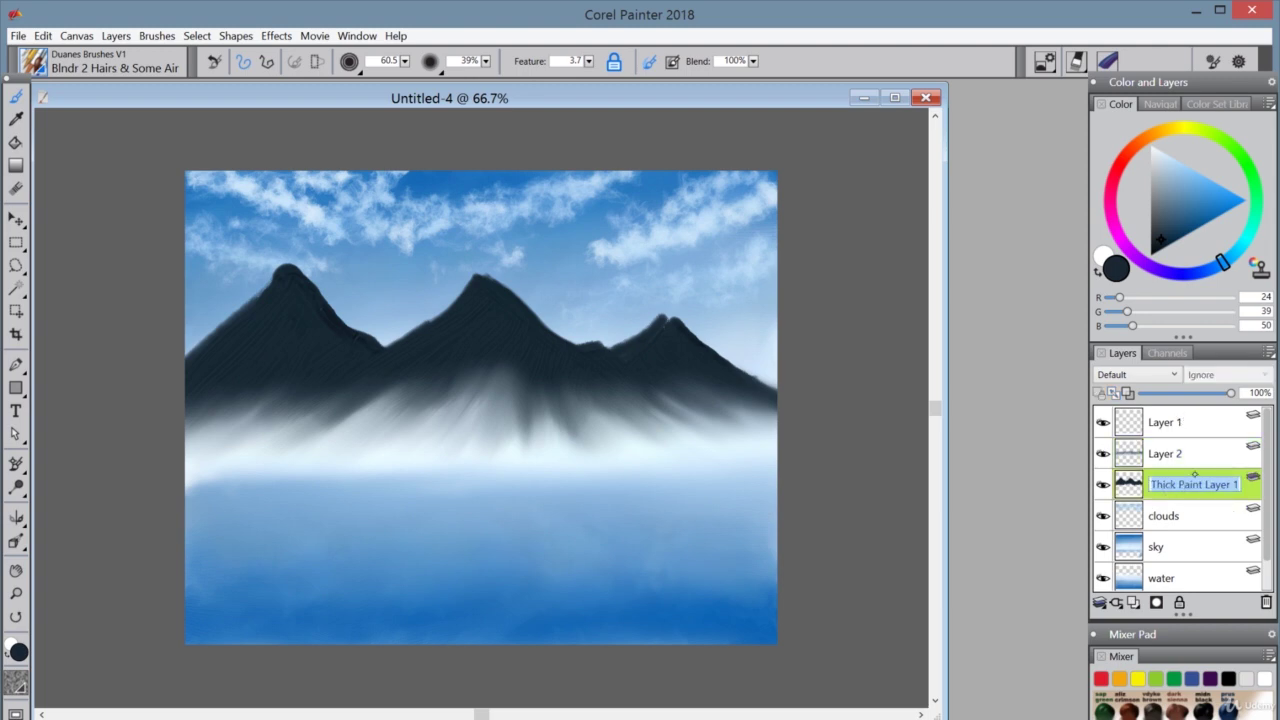
pyautogui.write('mtn')
pyautogui.click(1165, 448)
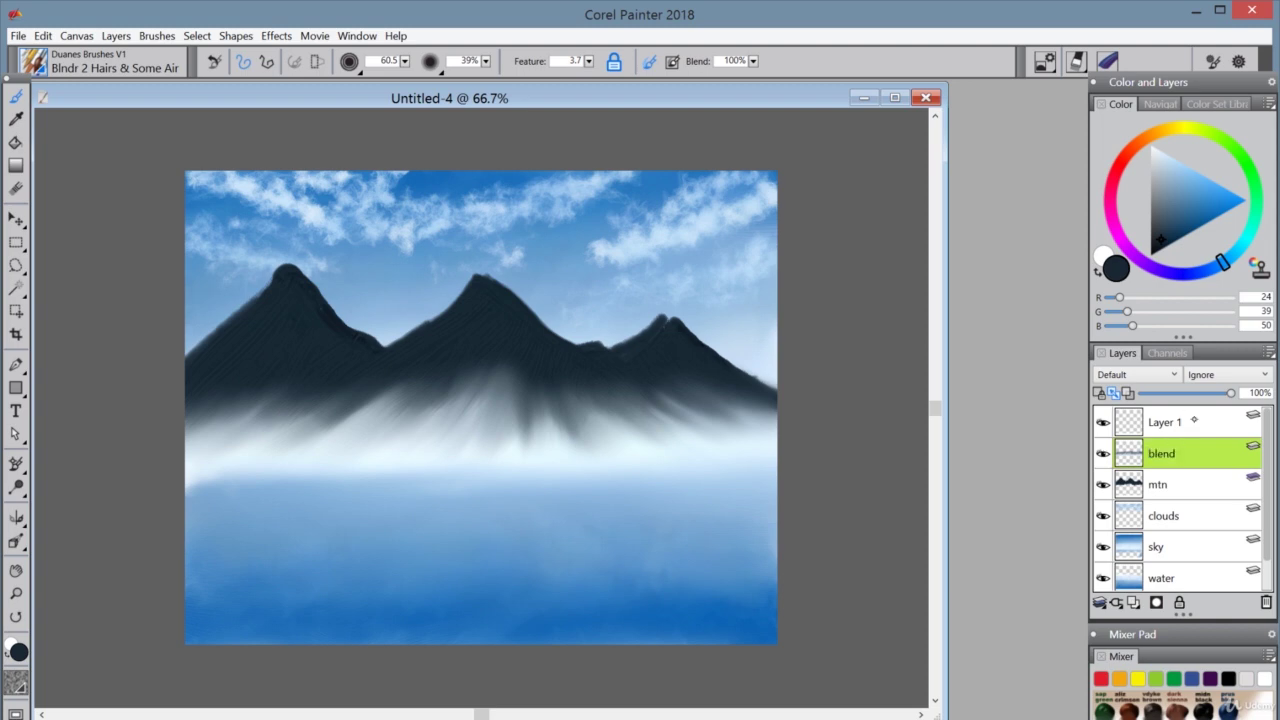
# With Layer 1 active, set up the Mtn TP Detail Palette Knife at size 30.8 with a near-white blue (R 234, G 243, B 250)
pyautogui.click(1192, 419)
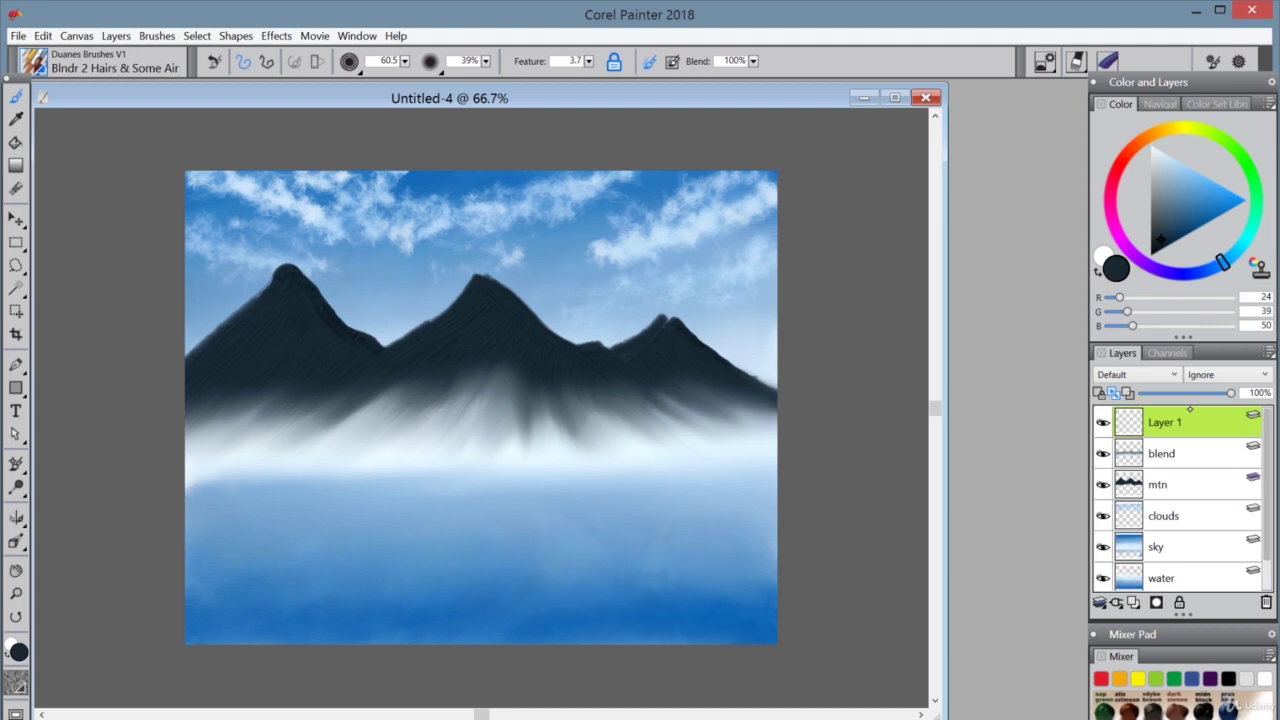
pyautogui.click(26, 54)
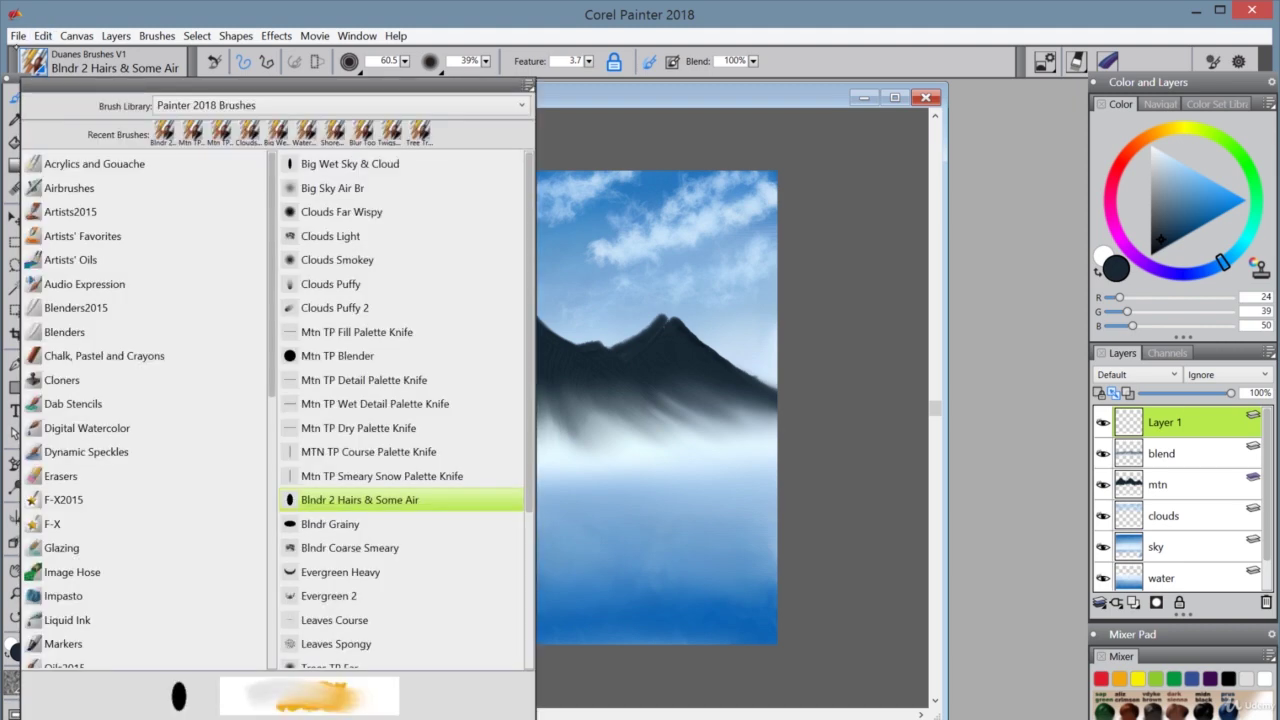
pyautogui.click(407, 377)
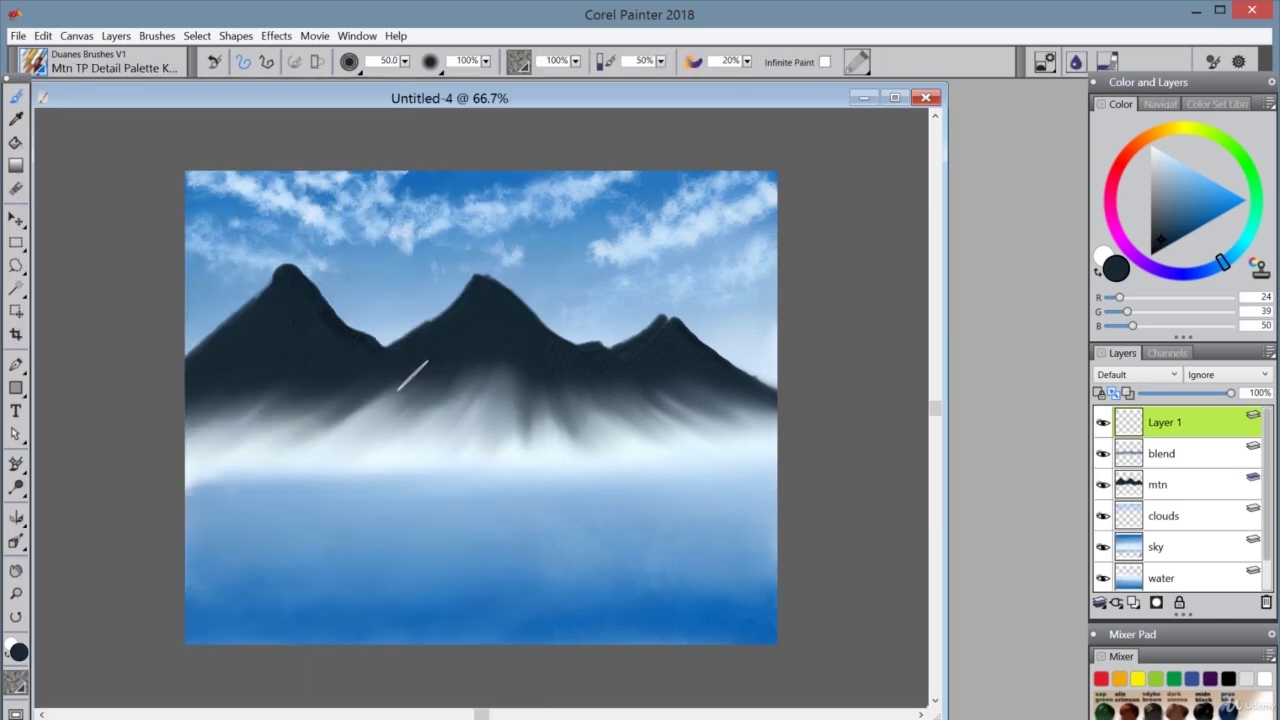
pyautogui.moveTo(1158, 152); pyautogui.dragTo(1157, 151)
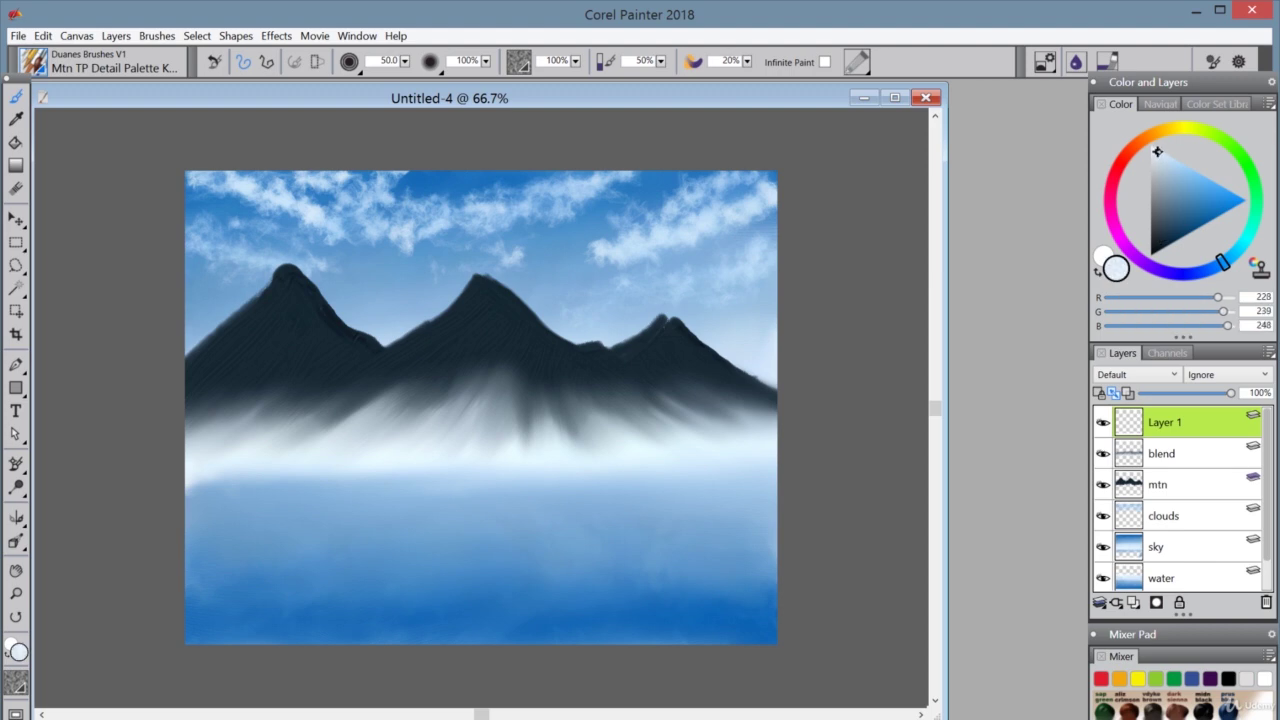
pyautogui.rightClick(1162, 150)
pyautogui.click(1037, 116)
pyautogui.moveTo(1162, 151); pyautogui.dragTo(1157, 151)
pyautogui.moveTo(404, 61); pyautogui.dragTo(290, 94)
# Paint textured snow down the right slope of the rightmost peak and along the adjoining ridge to its left
pyautogui.click(660, 320)
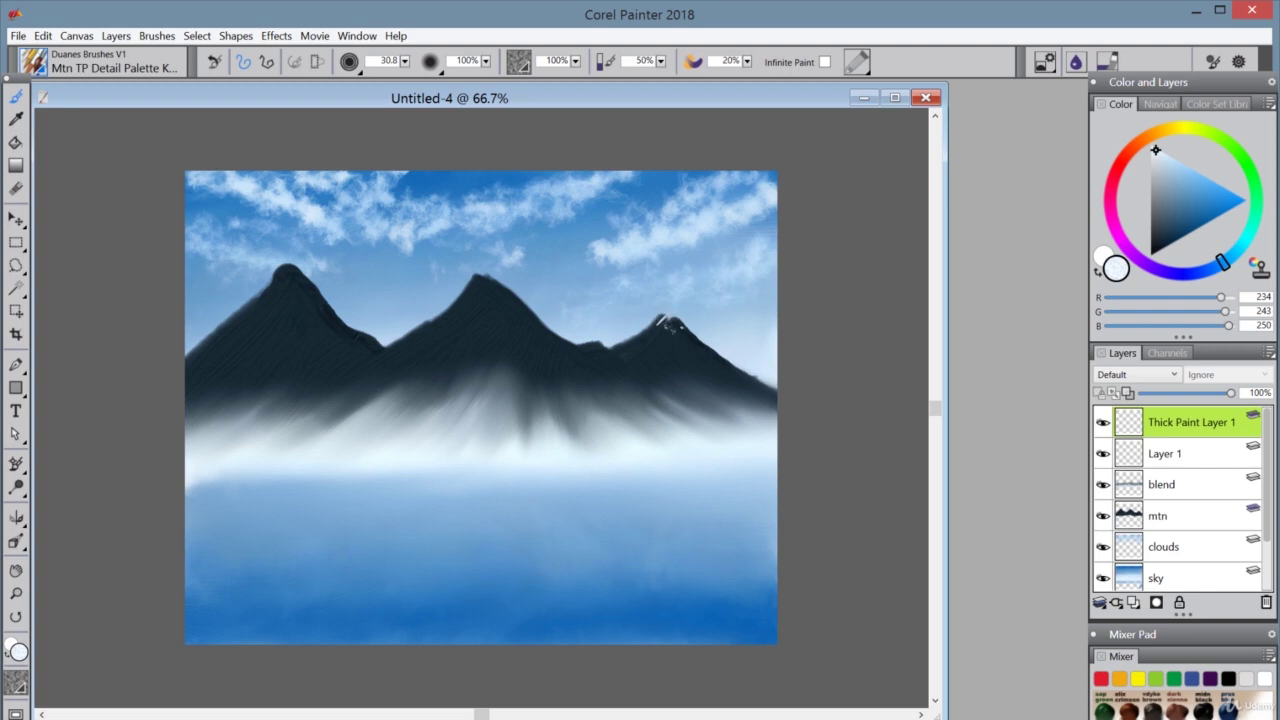
pyautogui.moveTo(662, 318)
pyautogui.mouseDown()
pyautogui.moveTo(745, 384)
pyautogui.moveTo(778, 392)
pyautogui.mouseUp()
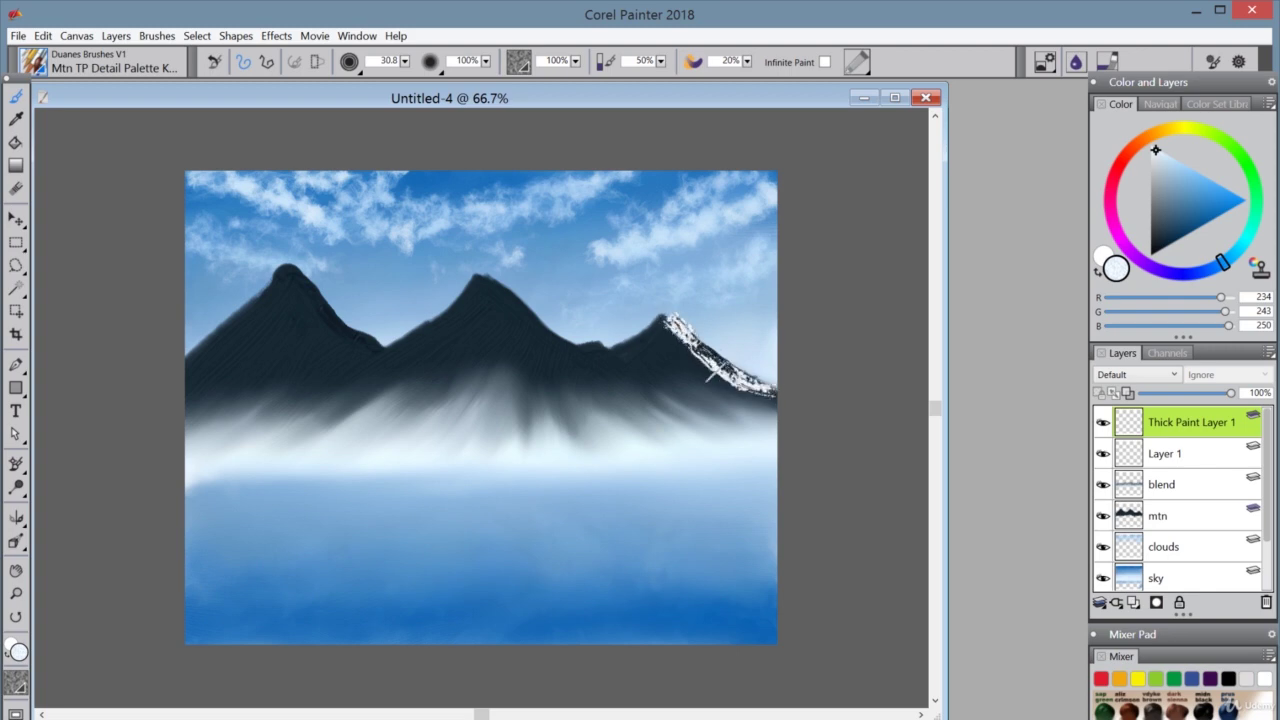
pyautogui.moveTo(660, 317); pyautogui.dragTo(778, 398)
pyautogui.moveTo(662, 333)
pyautogui.mouseDown()
pyautogui.moveTo(690, 380)
pyautogui.moveTo(700, 368)
pyautogui.moveTo(664, 358)
pyautogui.moveTo(668, 334)
pyautogui.moveTo(676, 384)
pyautogui.moveTo(706, 402)
pyautogui.mouseUp()
pyautogui.moveTo(684, 358)
pyautogui.mouseDown()
pyautogui.moveTo(742, 396)
pyautogui.moveTo(708, 396)
pyautogui.moveTo(788, 410)
pyautogui.mouseUp()
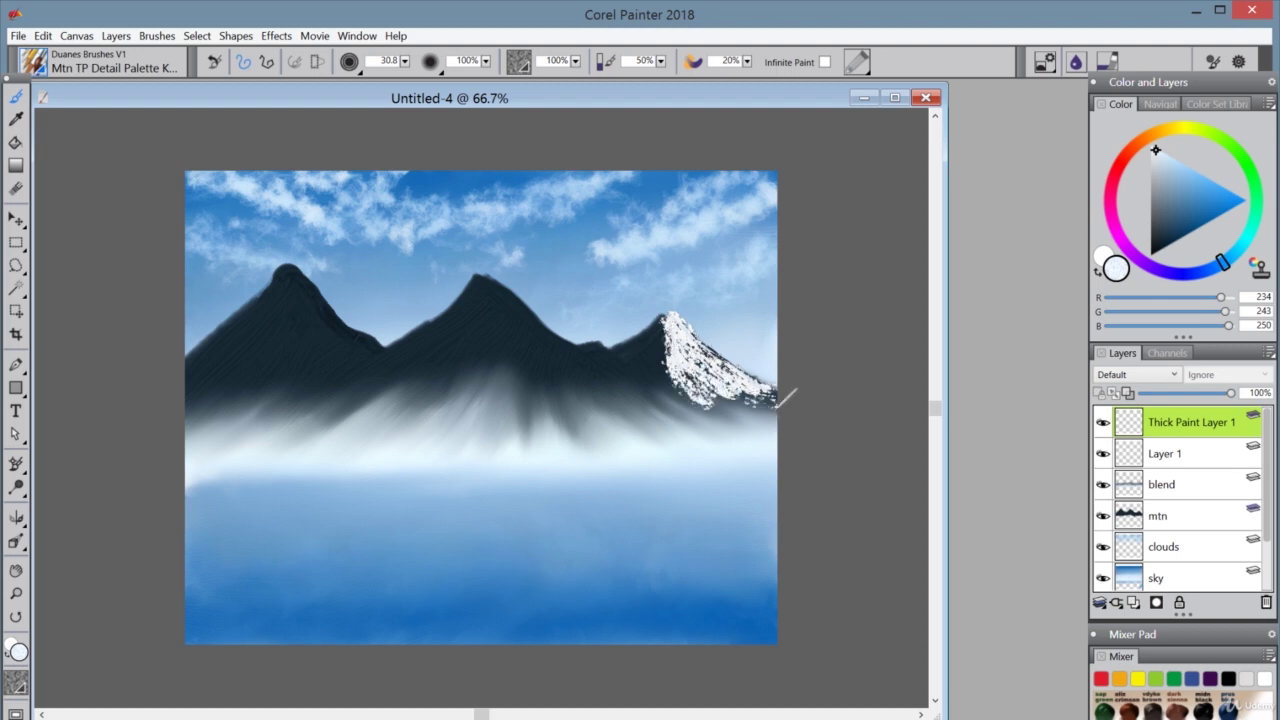
pyautogui.moveTo(592, 350); pyautogui.dragTo(716, 418)
pyautogui.moveTo(584, 348)
pyautogui.mouseDown()
pyautogui.moveTo(630, 384)
pyautogui.moveTo(718, 410)
pyautogui.moveTo(700, 418)
pyautogui.mouseUp()
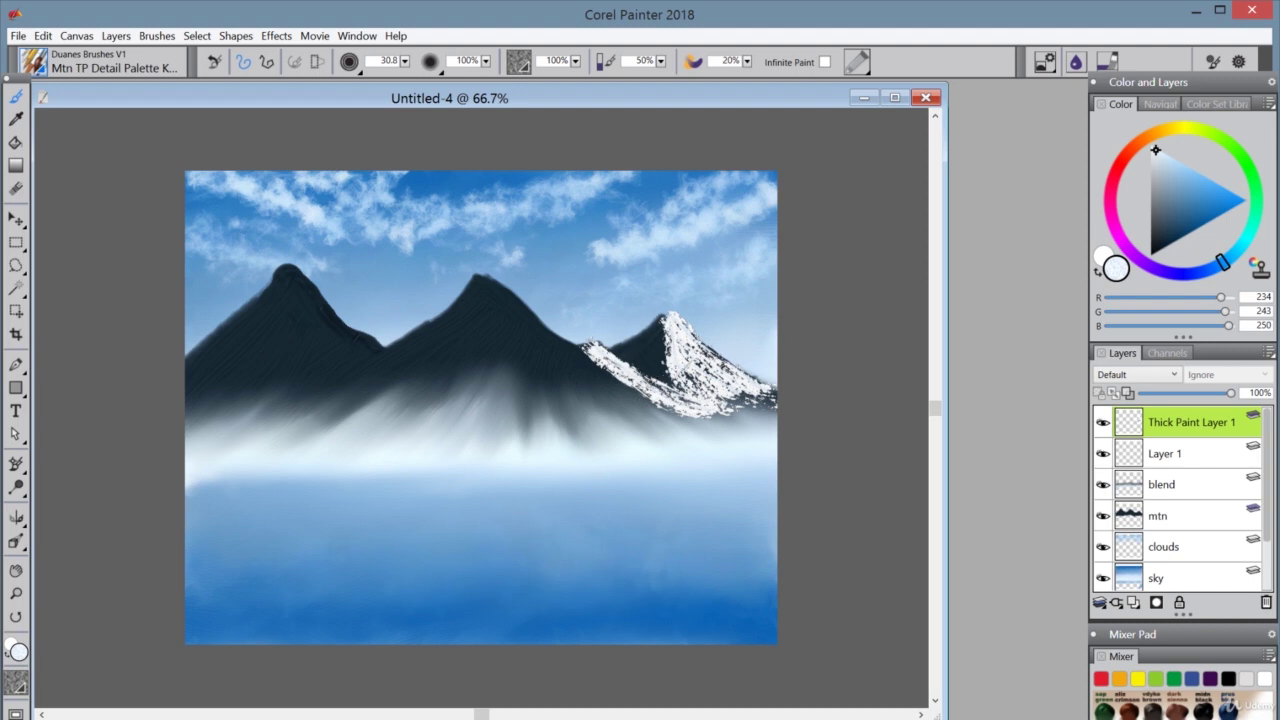
# Pick a muted grey-blue (R 98, G 127, B 150) and show the palette knife's advanced angle settings
pyautogui.moveTo(1178, 192); pyautogui.dragTo(1171, 202)
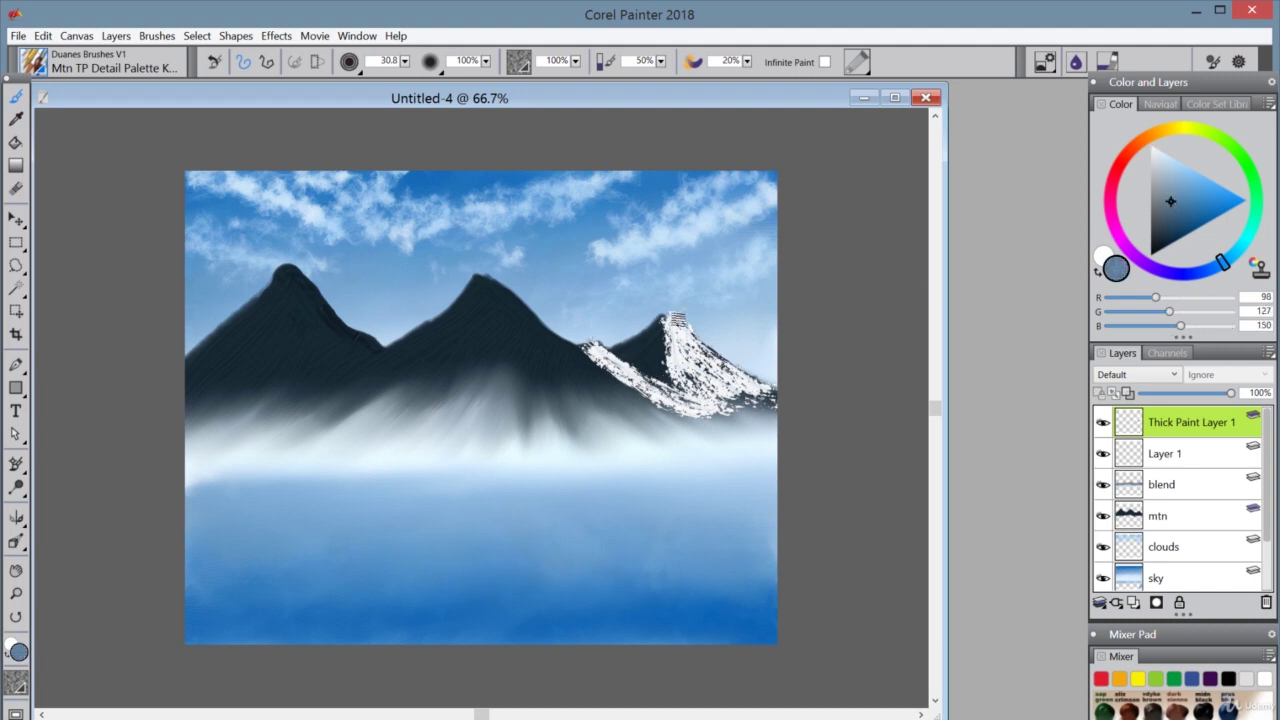
pyautogui.moveTo(676, 318)
pyautogui.mouseDown()
pyautogui.moveTo(655, 330)
pyautogui.moveTo(650, 318)
pyautogui.moveTo(660, 332)
pyautogui.moveTo(644, 322)
pyautogui.mouseUp()
pyautogui.hotkey('ctrl', 'b')
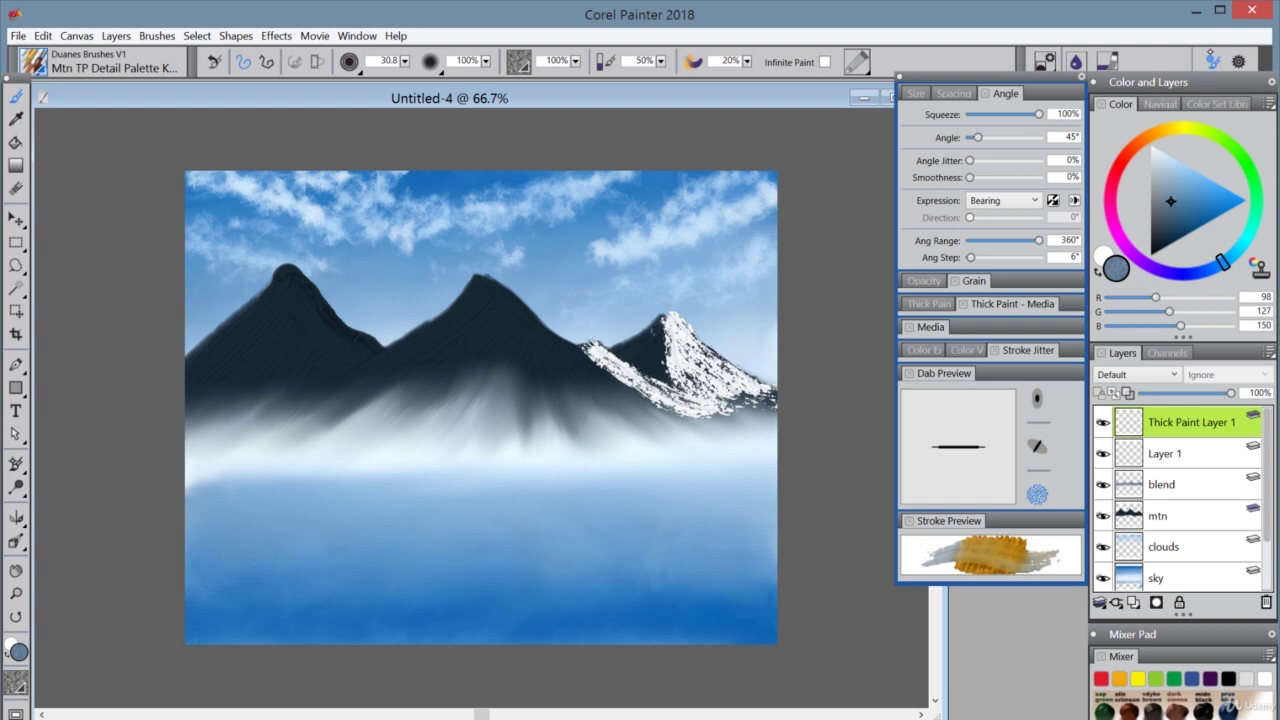
# Paint textured snow down the right slope of the middle peak in pale icy blue (R 229, G 244, B 255)
pyautogui.moveTo(1171, 200); pyautogui.dragTo(1161, 149)
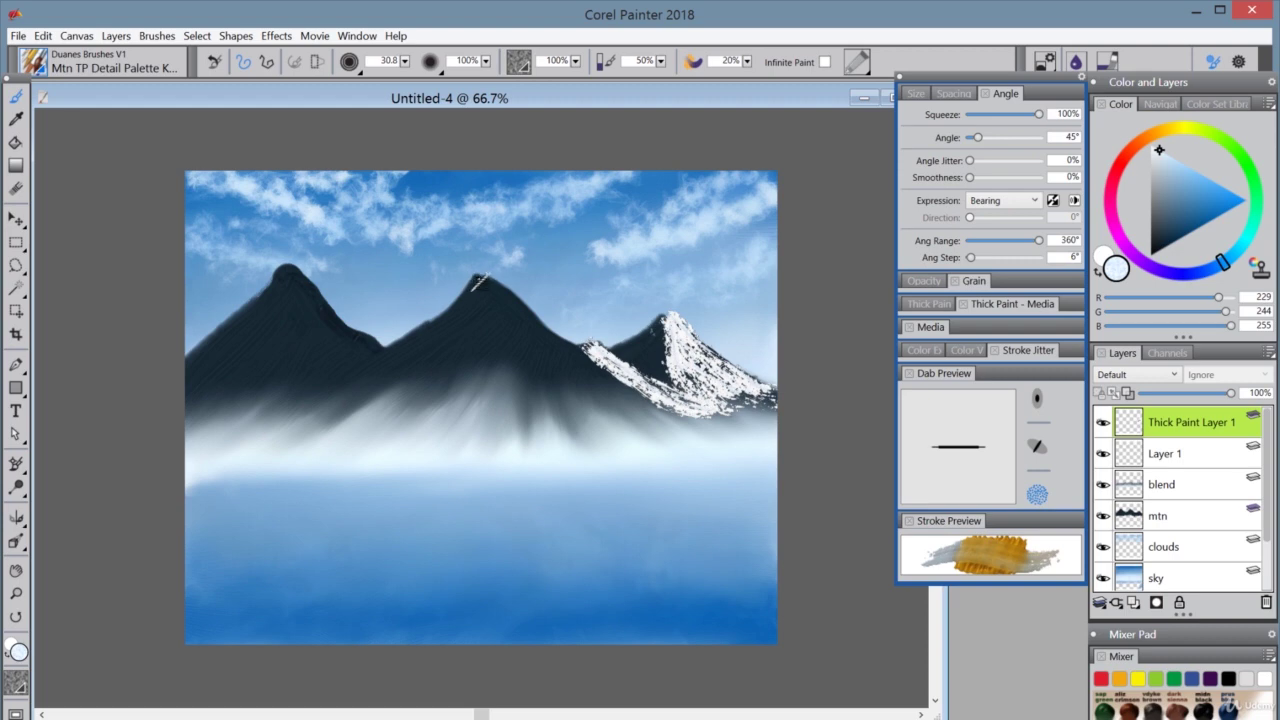
pyautogui.moveTo(479, 283); pyautogui.dragTo(470, 318)
pyautogui.moveTo(482, 272)
pyautogui.mouseDown()
pyautogui.moveTo(545, 356)
pyautogui.moveTo(612, 405)
pyautogui.mouseUp()
pyautogui.moveTo(492, 287)
pyautogui.mouseDown()
pyautogui.moveTo(605, 405)
pyautogui.moveTo(660, 438)
pyautogui.moveTo(515, 340)
pyautogui.moveTo(585, 405)
pyautogui.moveTo(490, 330)
pyautogui.moveTo(545, 385)
pyautogui.moveTo(468, 322)
pyautogui.moveTo(506, 388)
pyautogui.mouseUp()
pyautogui.moveTo(478, 330)
pyautogui.mouseDown()
pyautogui.moveTo(496, 372)
pyautogui.moveTo(578, 411)
pyautogui.mouseUp()
pyautogui.moveTo(516, 359); pyautogui.dragTo(574, 406)
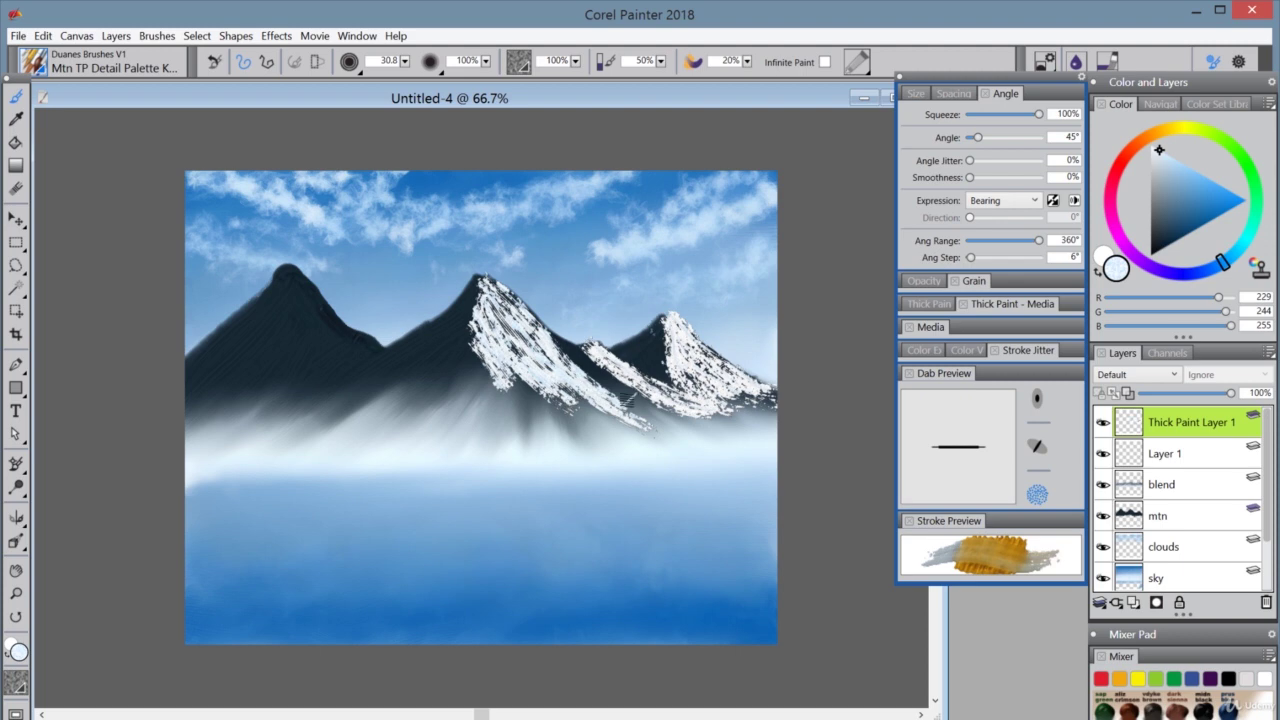
# Paint textured pale icy blue snow down the right slope of the leftmost peak, extending along its lower ridge
pyautogui.moveTo(288, 268)
pyautogui.mouseDown()
pyautogui.moveTo(321, 309)
pyautogui.moveTo(455, 398)
pyautogui.mouseUp()
pyautogui.moveTo(293, 277); pyautogui.dragTo(400, 393)
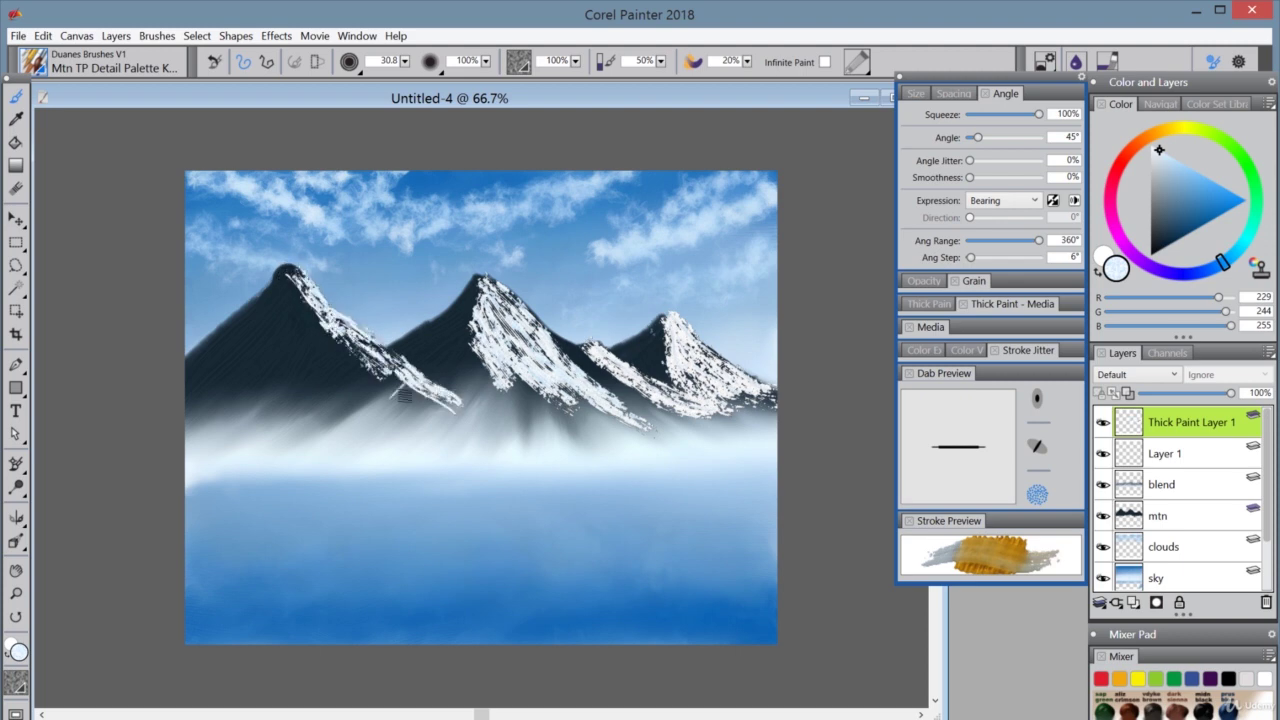
pyautogui.moveTo(306, 299)
pyautogui.mouseDown()
pyautogui.moveTo(378, 374)
pyautogui.moveTo(314, 330)
pyautogui.moveTo(305, 365)
pyautogui.moveTo(313, 357)
pyautogui.moveTo(365, 405)
pyautogui.moveTo(422, 410)
pyautogui.mouseUp()
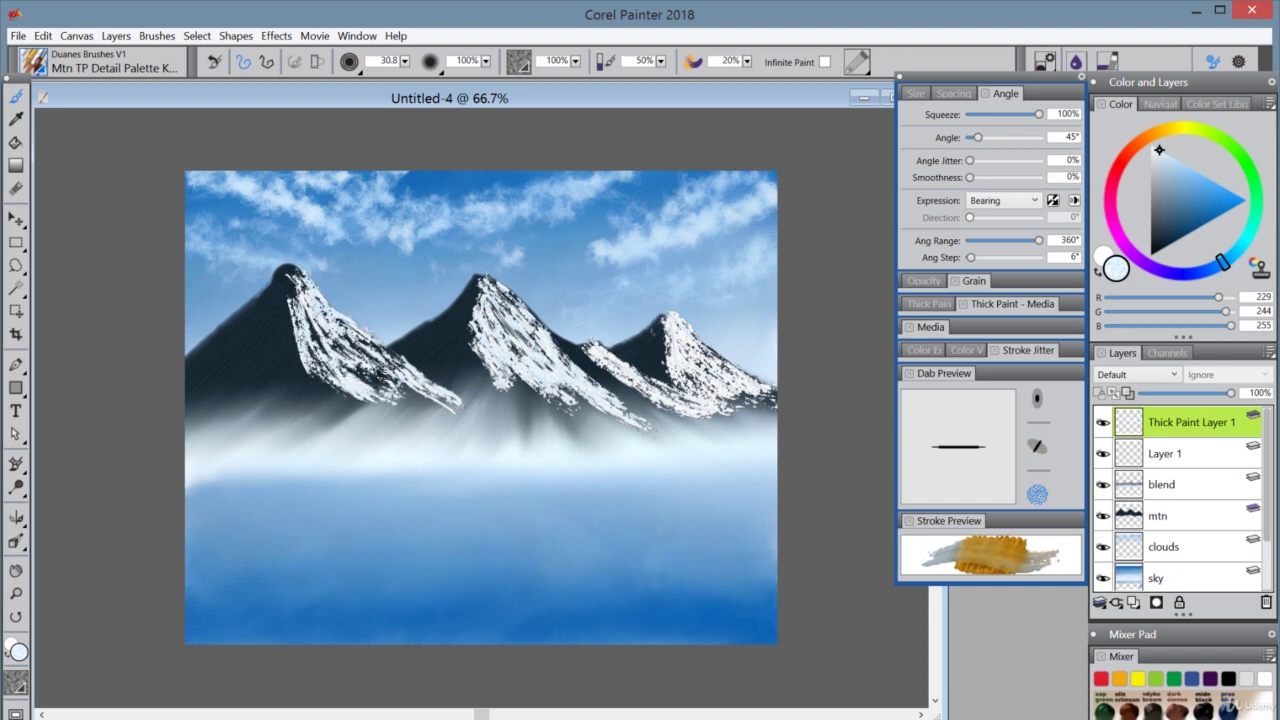
pyautogui.moveTo(290, 276)
pyautogui.mouseDown()
pyautogui.moveTo(316, 312)
pyautogui.moveTo(308, 304)
pyautogui.moveTo(300, 322)
pyautogui.moveTo(300, 392)
pyautogui.moveTo(322, 392)
pyautogui.mouseUp()
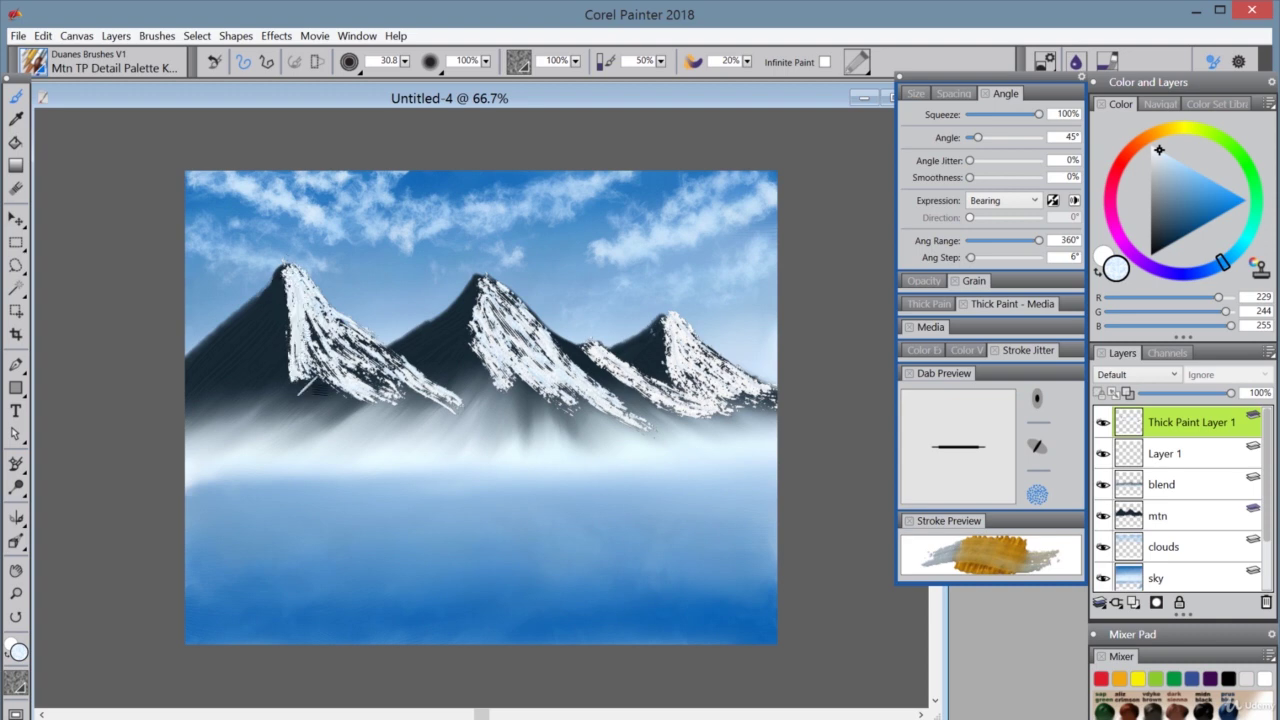
pyautogui.moveTo(306, 342)
pyautogui.mouseDown()
pyautogui.moveTo(320, 396)
pyautogui.moveTo(388, 410)
pyautogui.mouseUp()
pyautogui.moveTo(330, 372)
pyautogui.mouseDown()
pyautogui.moveTo(386, 412)
pyautogui.moveTo(466, 412)
pyautogui.mouseUp()
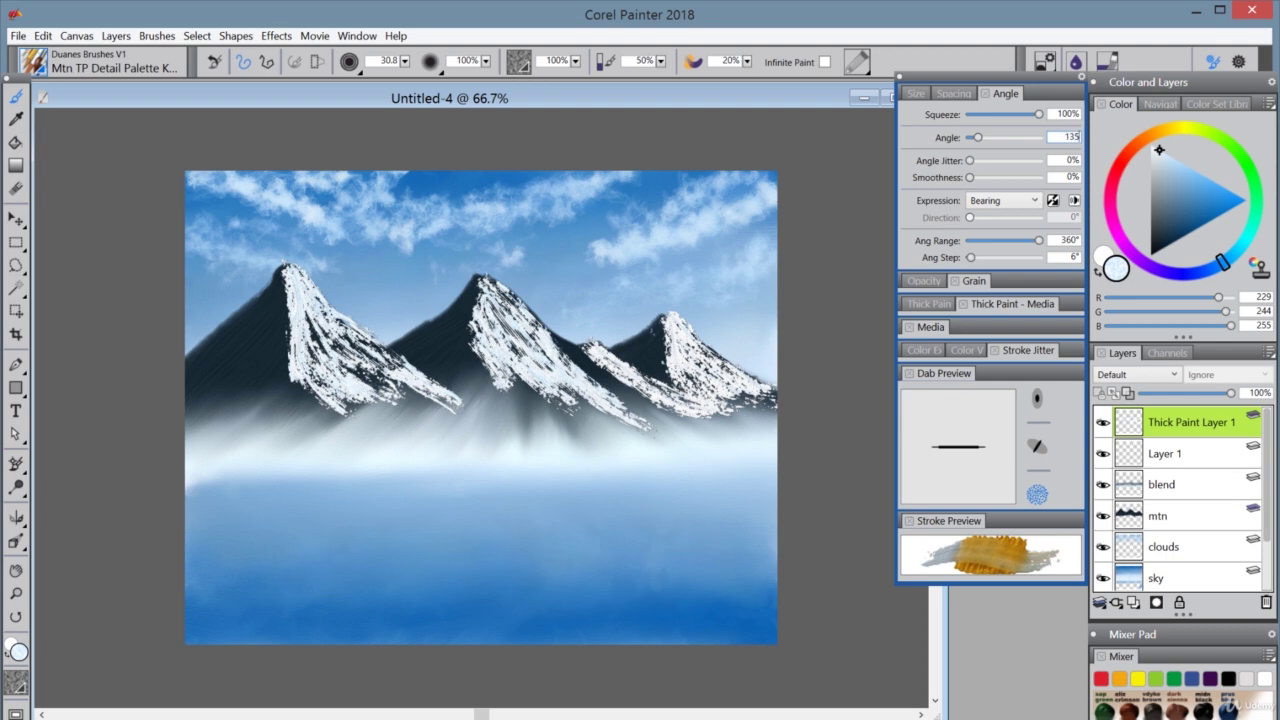
# Set the palette knife's angle to 135° and pick a shadowed grey-blue (R 152, G 171, B 186)
pyautogui.press('Return')
pyautogui.click(1167, 198)
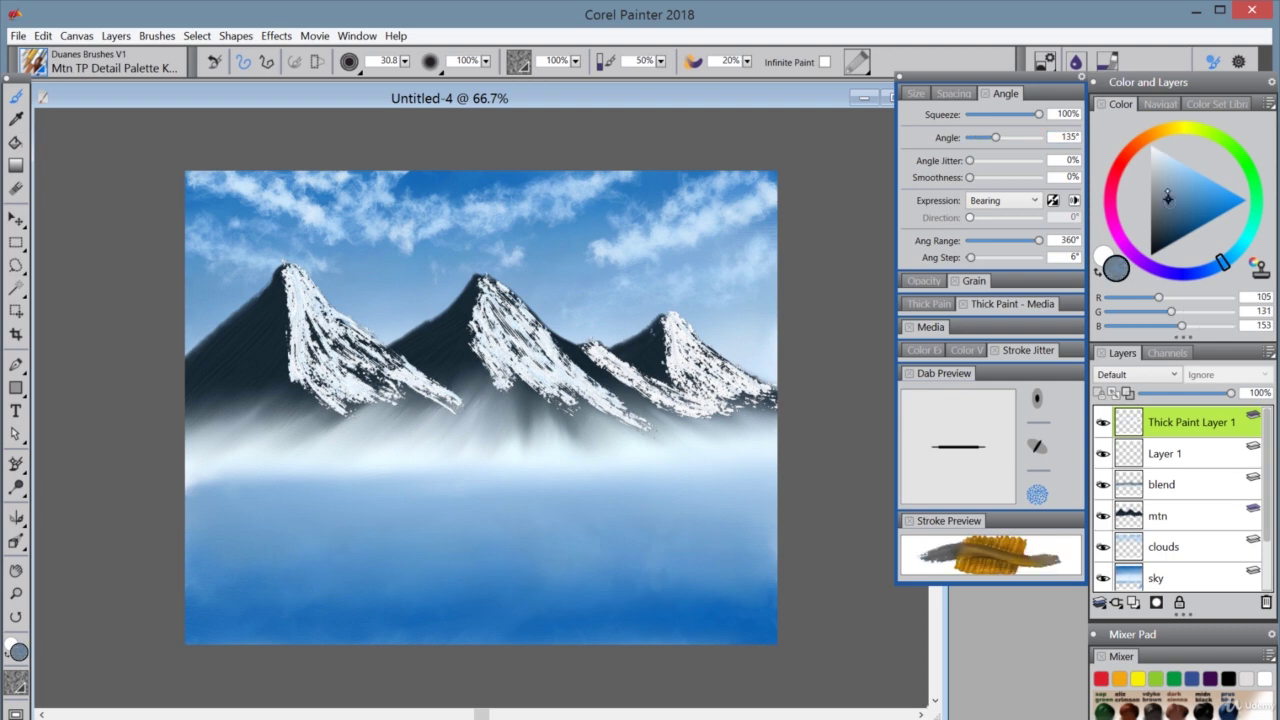
pyautogui.moveTo(1167, 198); pyautogui.dragTo(1163, 182)
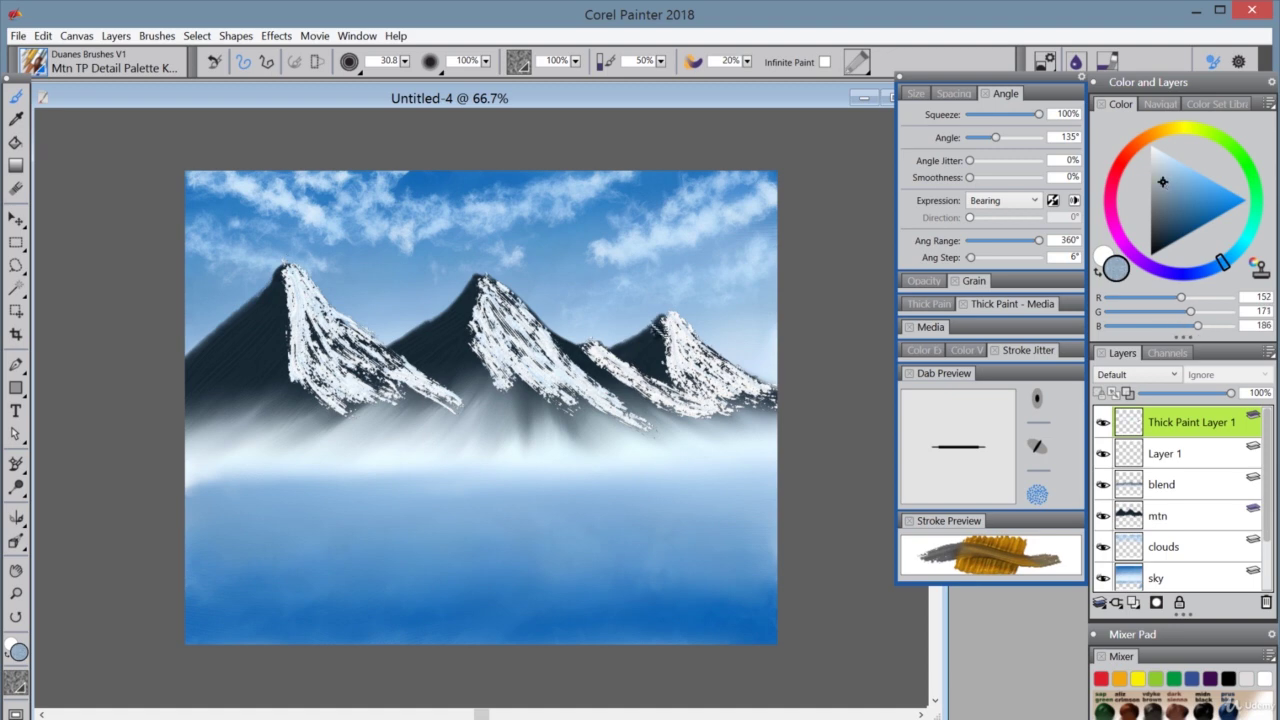
# Paint textured grey-blue shadow snow down the left slopes of the rightmost and middle peaks
pyautogui.moveTo(660, 320)
pyautogui.mouseDown()
pyautogui.moveTo(617, 354)
pyautogui.moveTo(662, 330)
pyautogui.moveTo(643, 360)
pyautogui.moveTo(676, 388)
pyautogui.moveTo(672, 362)
pyautogui.moveTo(645, 372)
pyautogui.moveTo(560, 350)
pyautogui.moveTo(668, 418)
pyautogui.mouseUp()
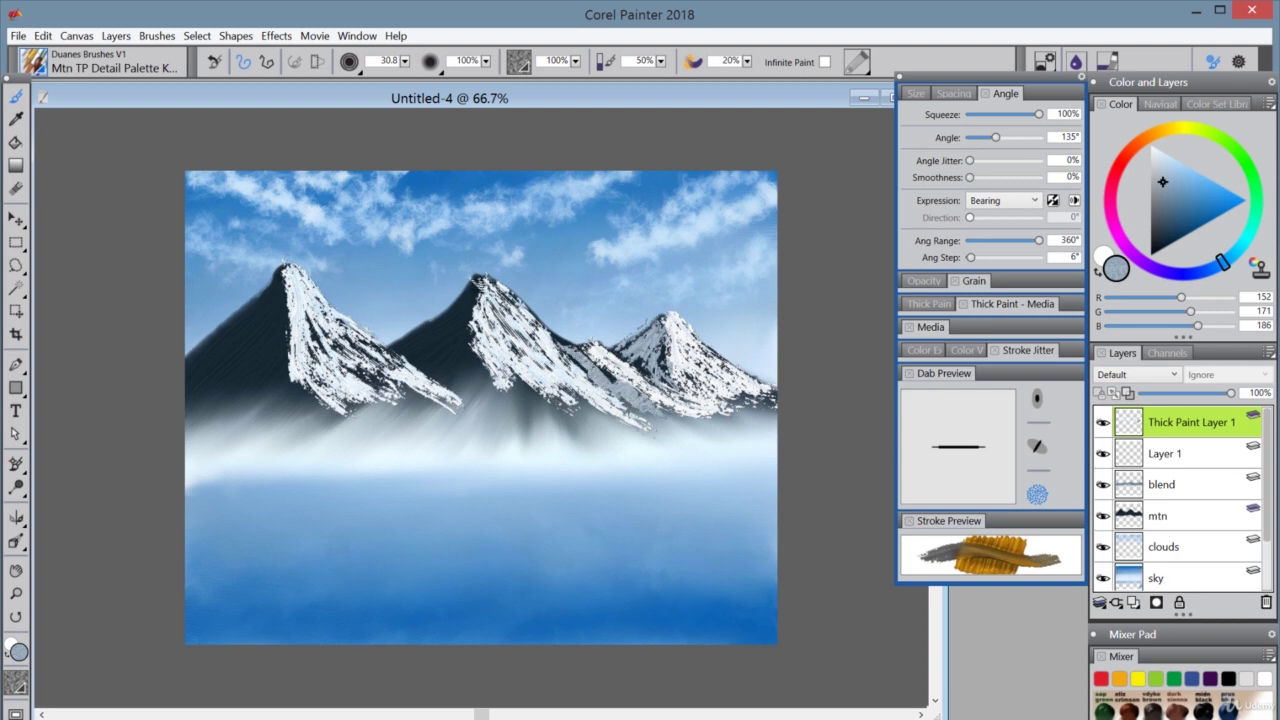
pyautogui.moveTo(470, 290)
pyautogui.mouseDown()
pyautogui.moveTo(393, 344)
pyautogui.moveTo(410, 370)
pyautogui.mouseUp()
pyautogui.moveTo(478, 312)
pyautogui.mouseDown()
pyautogui.moveTo(424, 366)
pyautogui.moveTo(442, 380)
pyautogui.mouseUp()
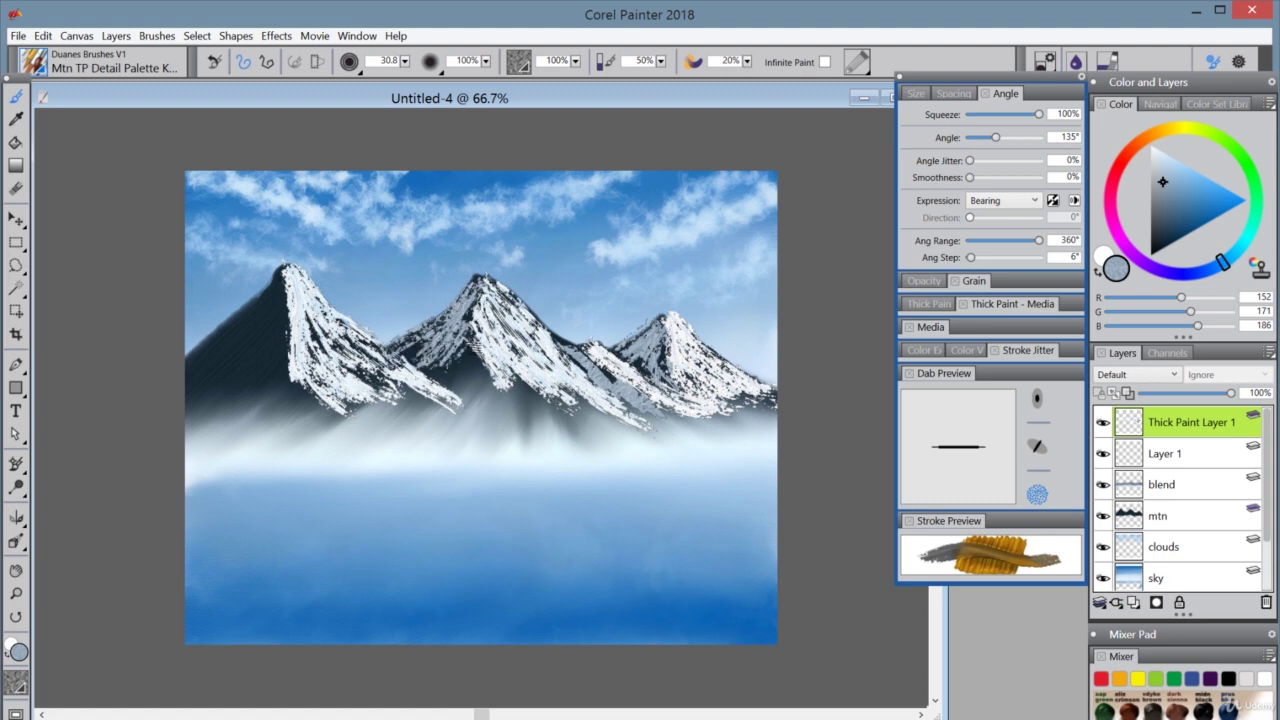
pyautogui.moveTo(484, 340)
pyautogui.mouseDown()
pyautogui.moveTo(440, 394)
pyautogui.moveTo(464, 400)
pyautogui.moveTo(456, 416)
pyautogui.mouseUp()
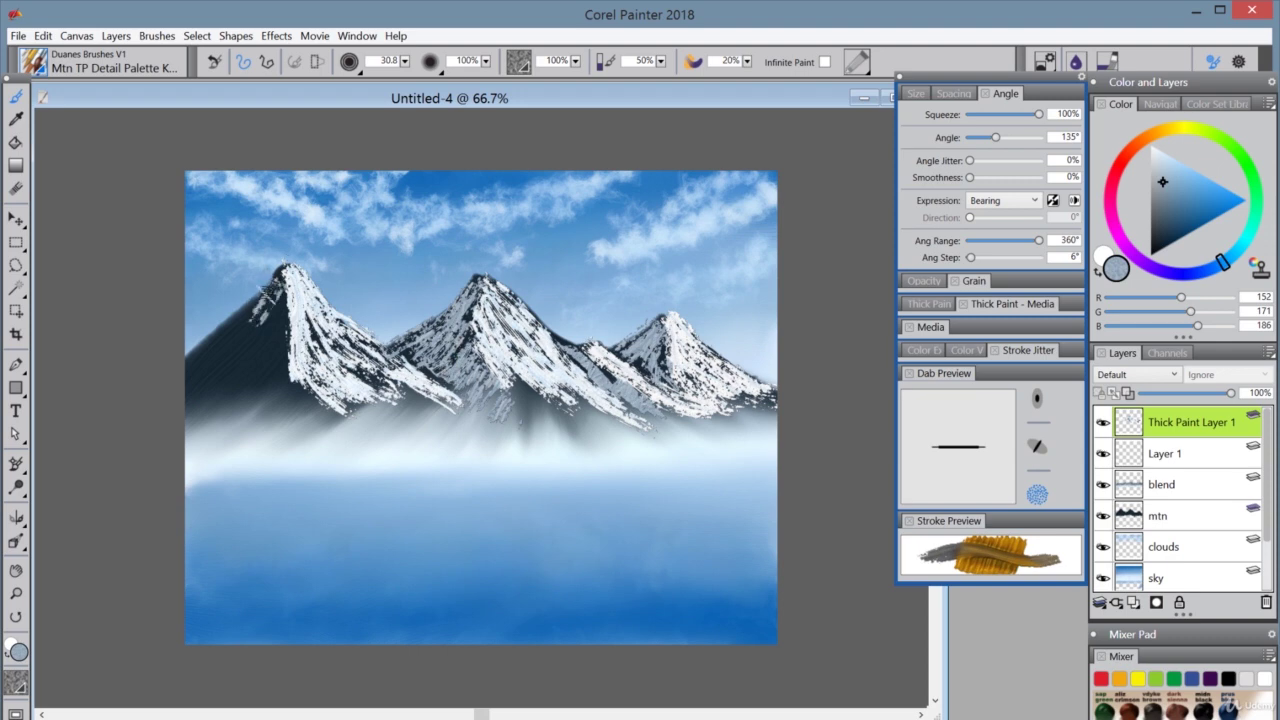
# Cover the left slope of the leftmost peak with textured grey-blue shadow snow down to the canvas edge
pyautogui.moveTo(280, 272); pyautogui.dragTo(176, 362)
pyautogui.moveTo(277, 285)
pyautogui.mouseDown()
pyautogui.moveTo(172, 388)
pyautogui.moveTo(206, 404)
pyautogui.mouseUp()
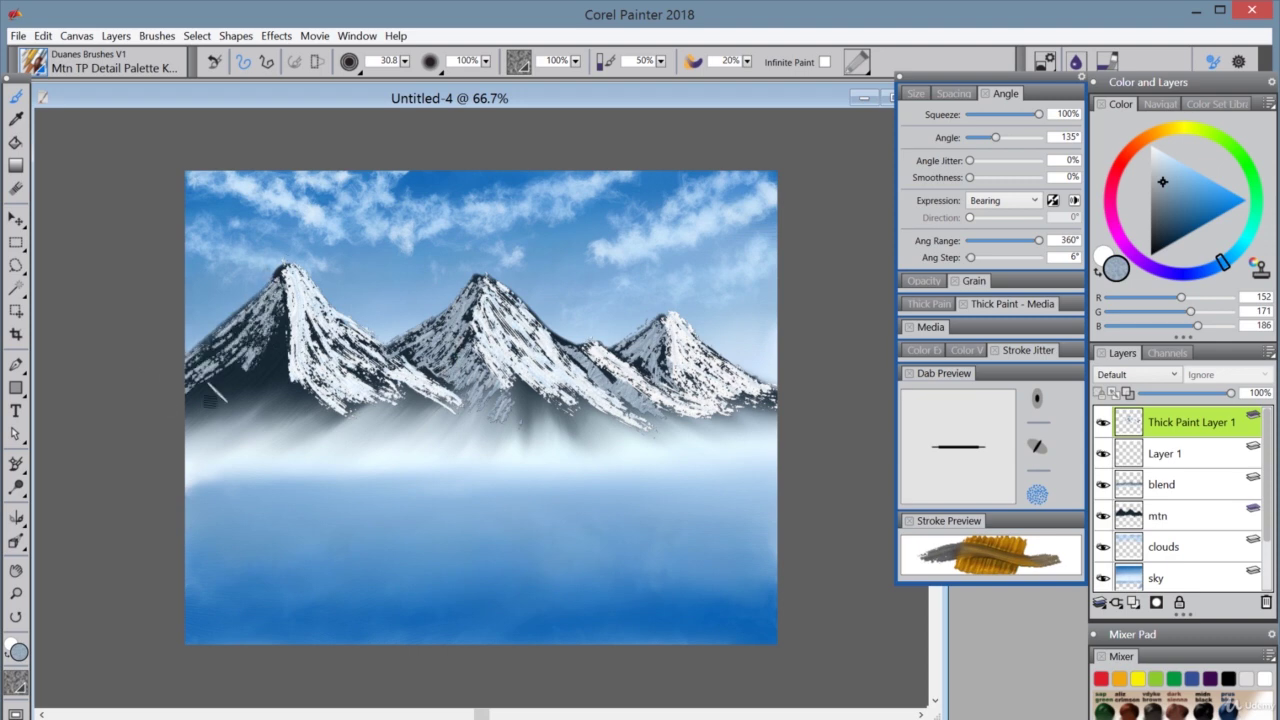
pyautogui.moveTo(246, 364); pyautogui.dragTo(186, 414)
pyautogui.moveTo(290, 320)
pyautogui.mouseDown()
pyautogui.moveTo(226, 410)
pyautogui.moveTo(268, 390)
pyautogui.mouseUp()
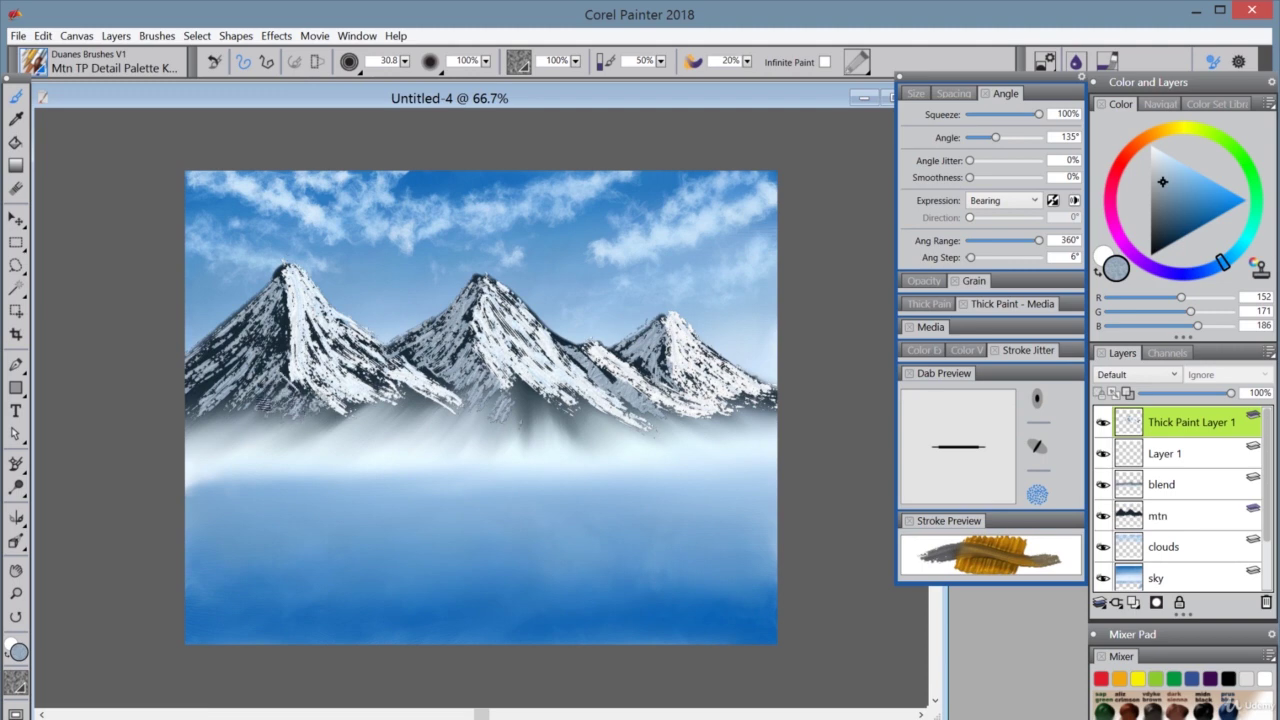
pyautogui.moveTo(300, 372); pyautogui.dragTo(232, 416)
pyautogui.moveTo(288, 306); pyautogui.dragTo(252, 376)
pyautogui.moveTo(278, 291); pyautogui.dragTo(157, 397)
pyautogui.moveTo(257, 344); pyautogui.dragTo(159, 425)
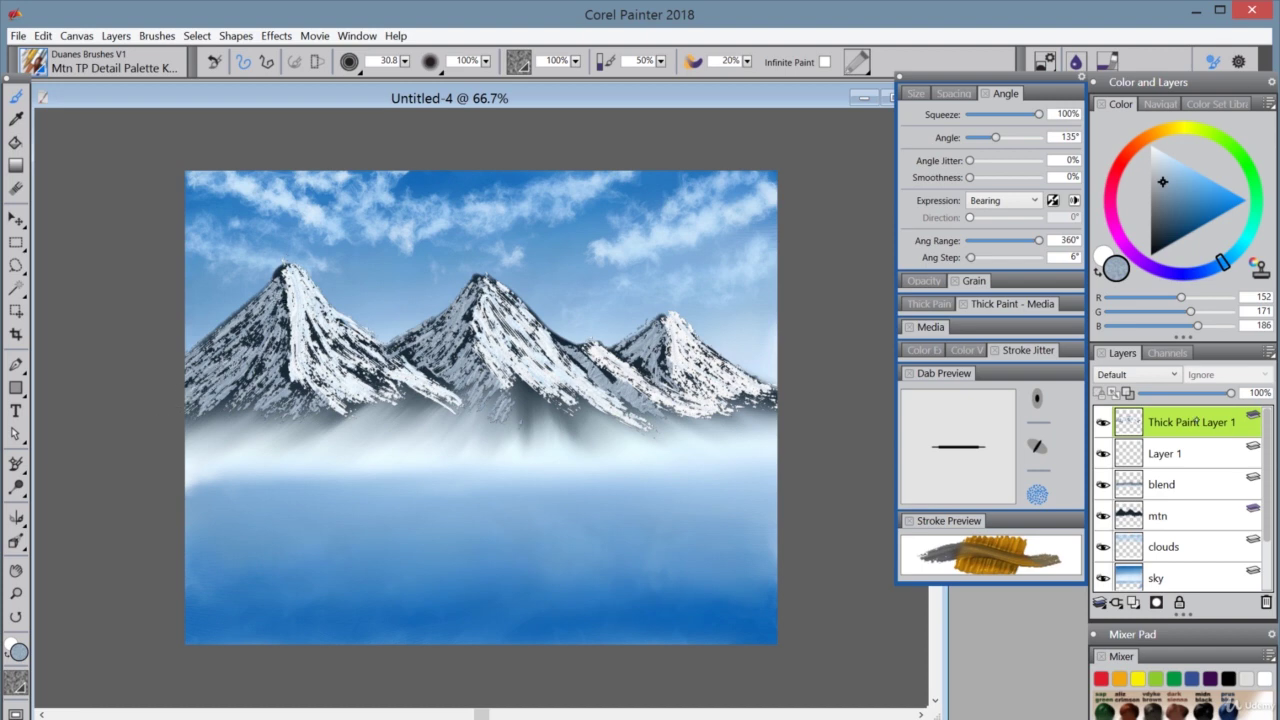
# Add a new layer and soften the snowy mountain bases into the mist with the Blndr 2 Hairs & Some Air brush
pyautogui.click(34, 62)
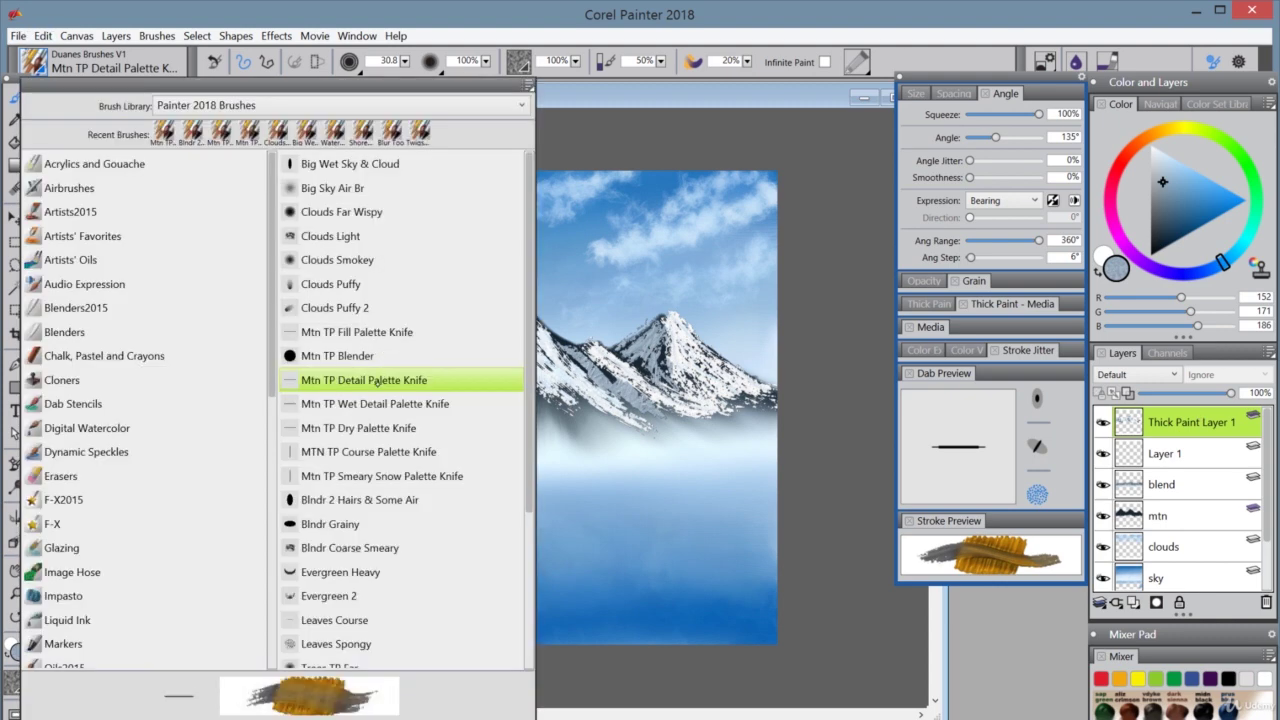
pyautogui.click(355, 497)
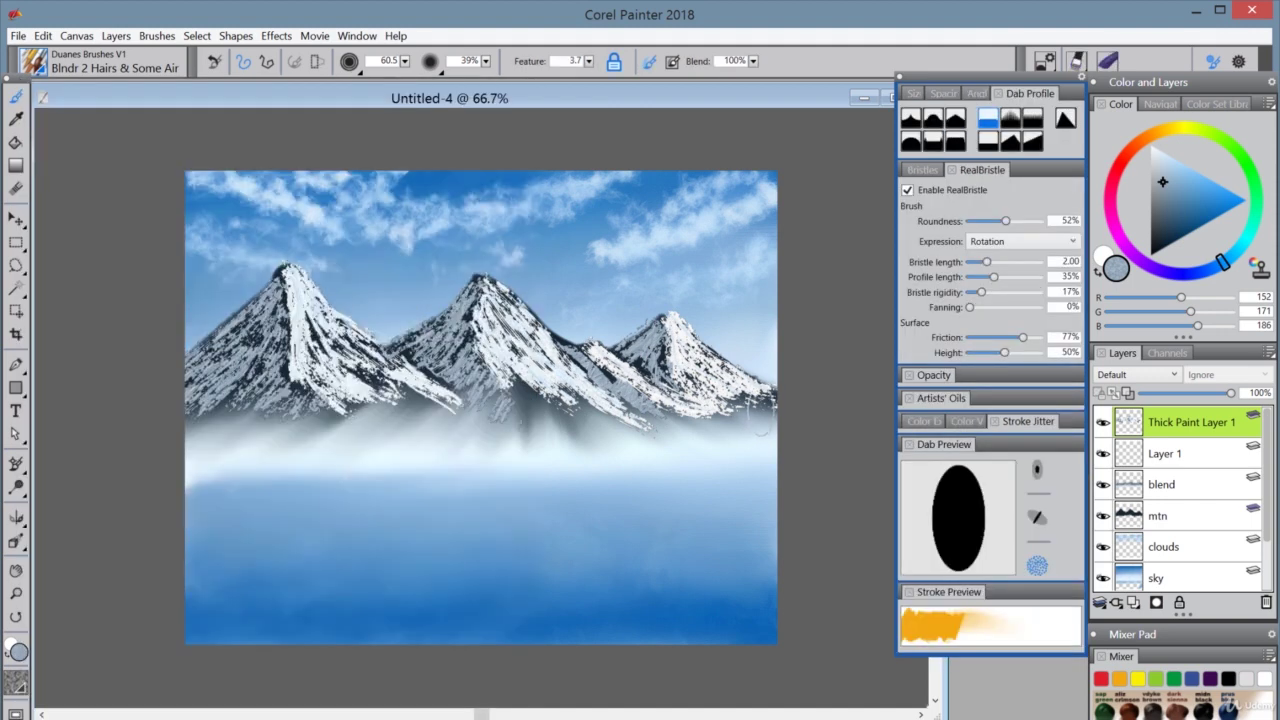
pyautogui.hotkey('ctrl', 'shift', 'n')
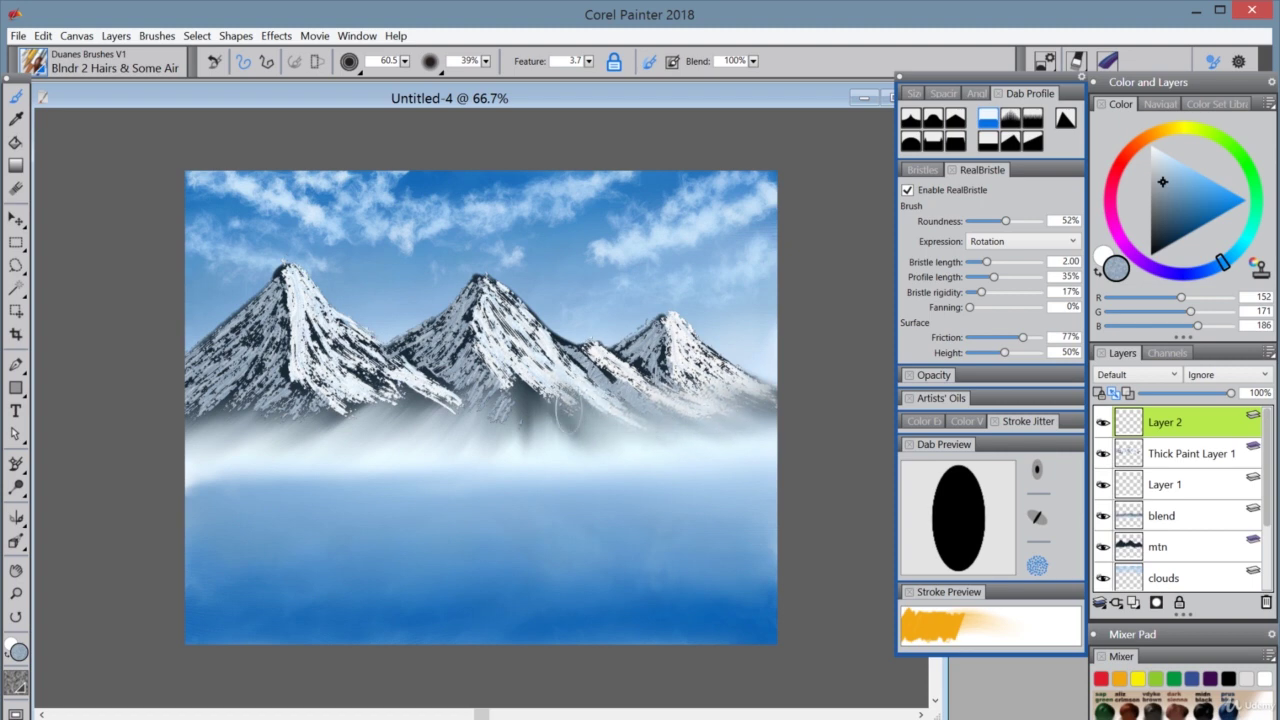
pyautogui.moveTo(567, 408)
pyautogui.mouseDown()
pyautogui.moveTo(508, 390)
pyautogui.moveTo(177, 411)
pyautogui.moveTo(317, 405)
pyautogui.moveTo(182, 416)
pyautogui.moveTo(264, 376)
pyautogui.moveTo(317, 400)
pyautogui.moveTo(296, 386)
pyautogui.moveTo(395, 380)
pyautogui.moveTo(420, 400)
pyautogui.moveTo(455, 388)
pyautogui.moveTo(510, 396)
pyautogui.moveTo(557, 428)
pyautogui.moveTo(605, 430)
pyautogui.moveTo(535, 427)
pyautogui.moveTo(604, 383)
pyautogui.mouseUp()
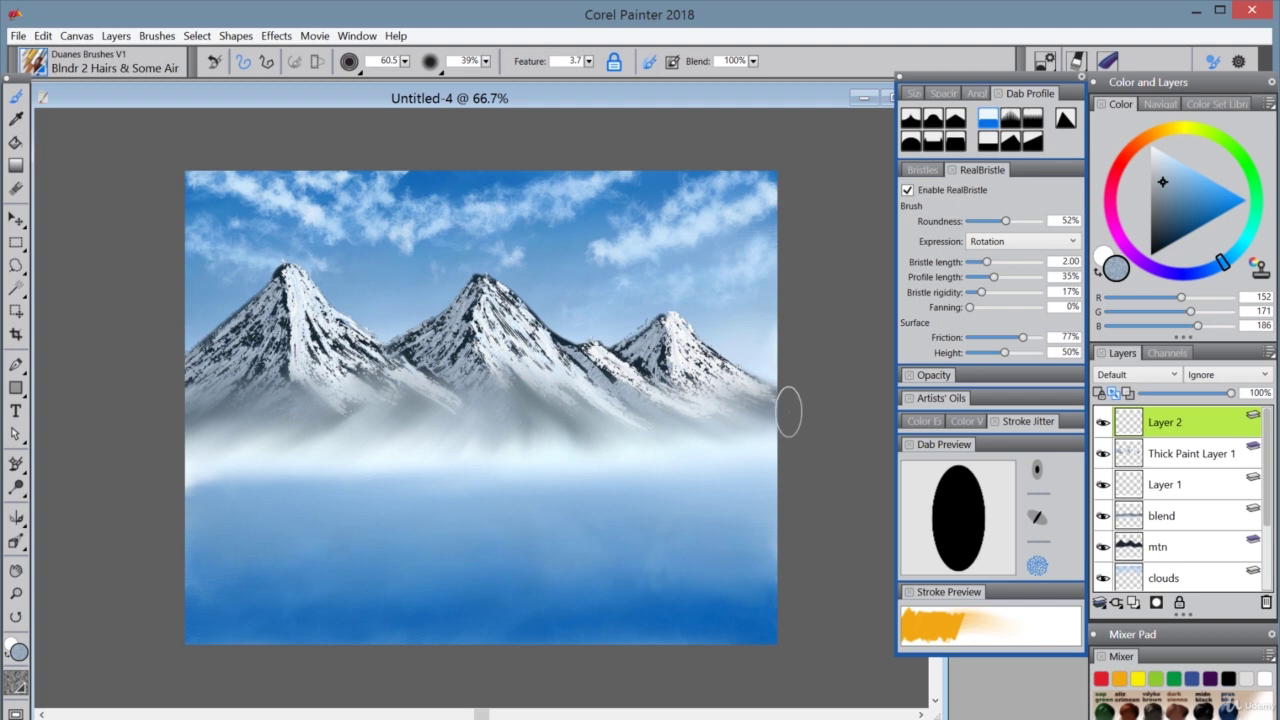